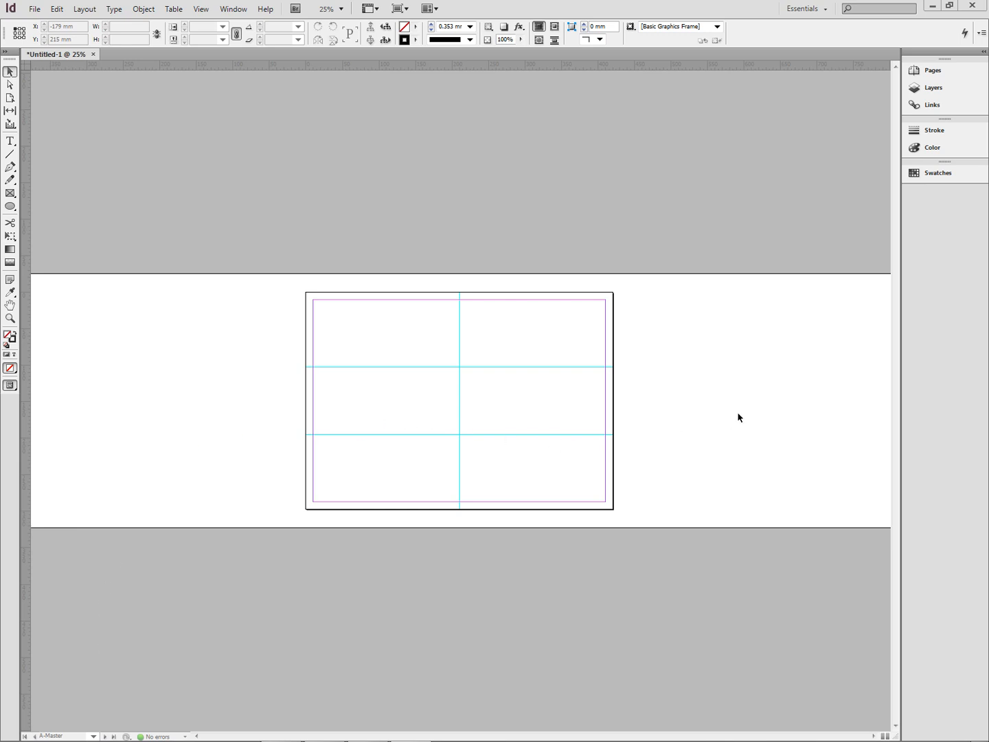
- Go to page 2 and begin saving the document in the D3_Live Demonstration Source Material folder under ARCH1160 D3 InDesign
left_click(91, 736)
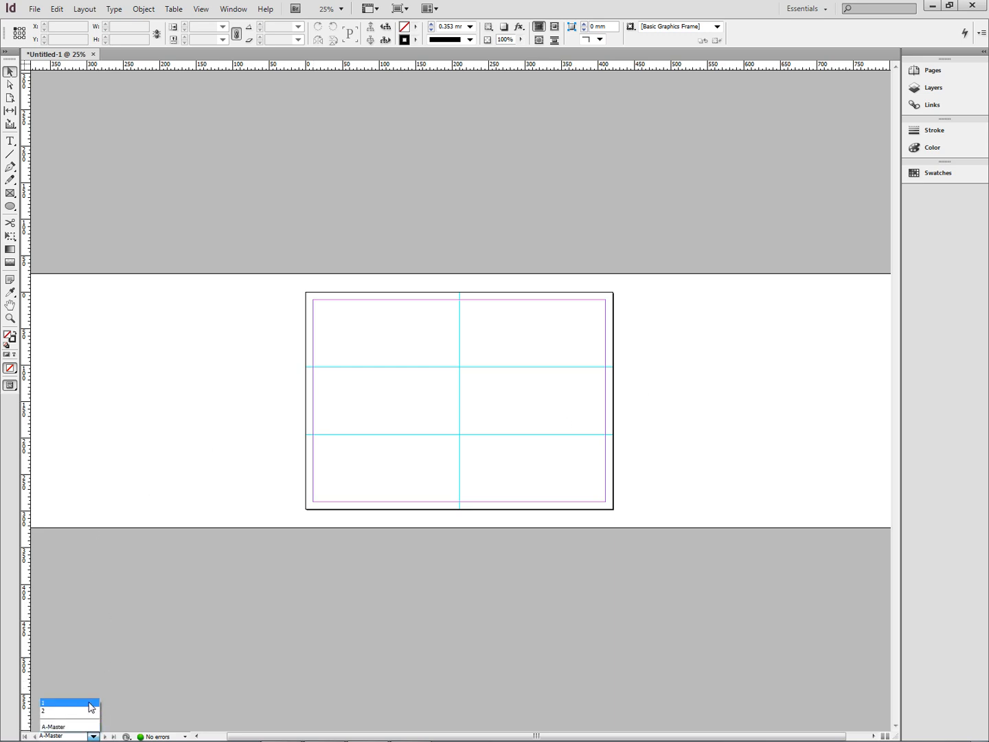
left_click(90, 711)
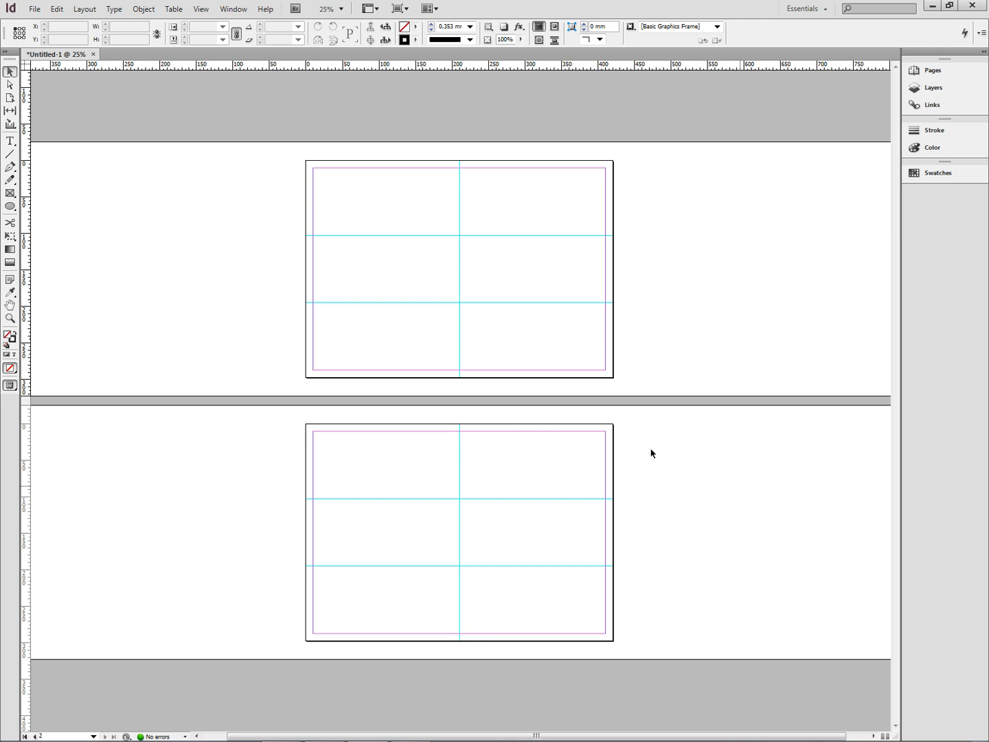
left_click(35, 9)
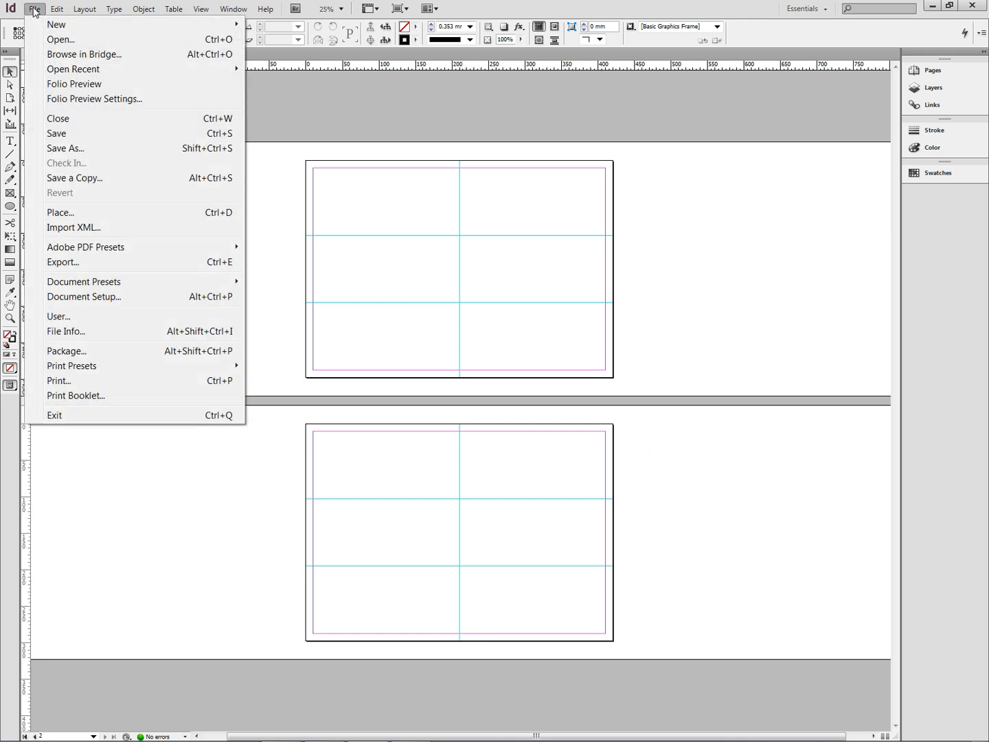
left_click(71, 137)
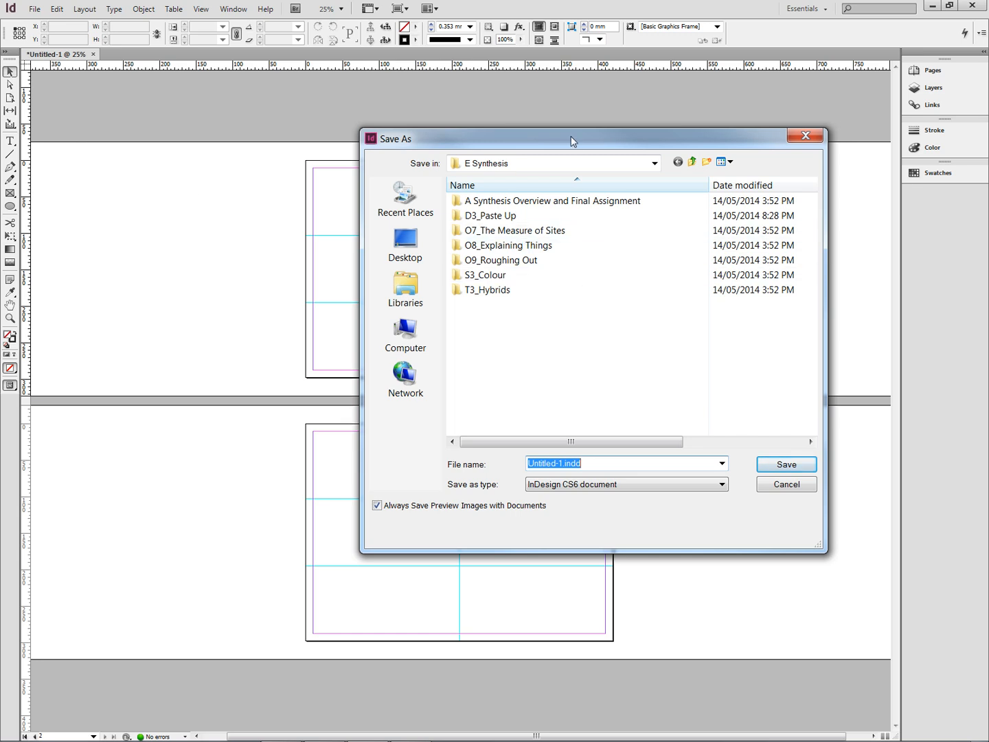
left_click_drag(571, 136, 433, 134)
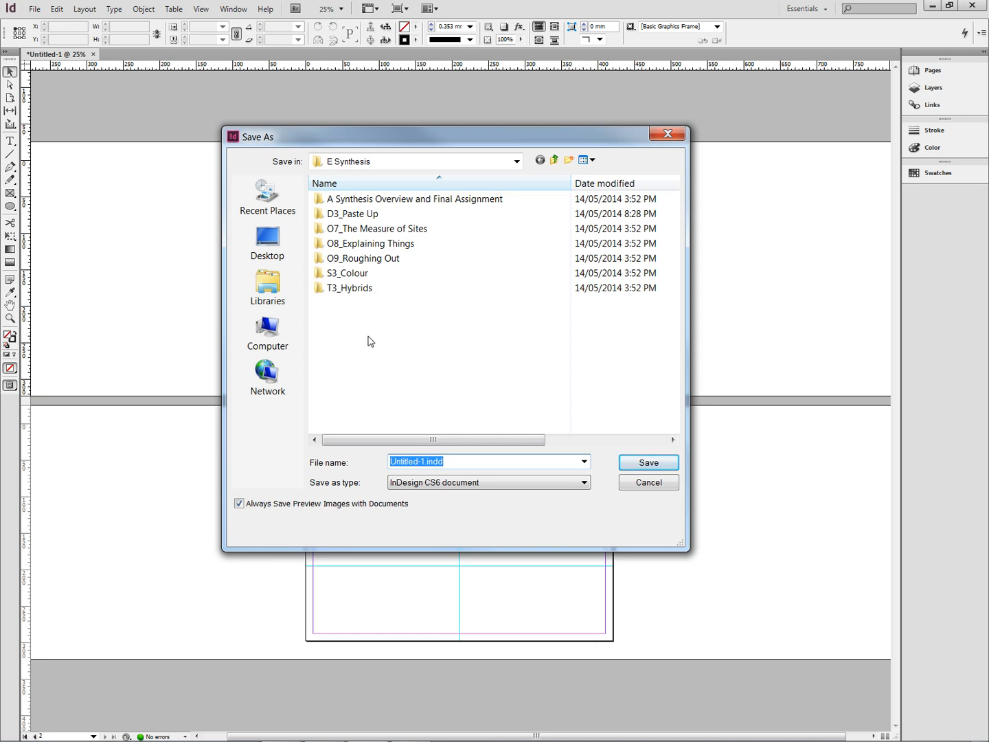
left_click(554, 160)
left_click(555, 160)
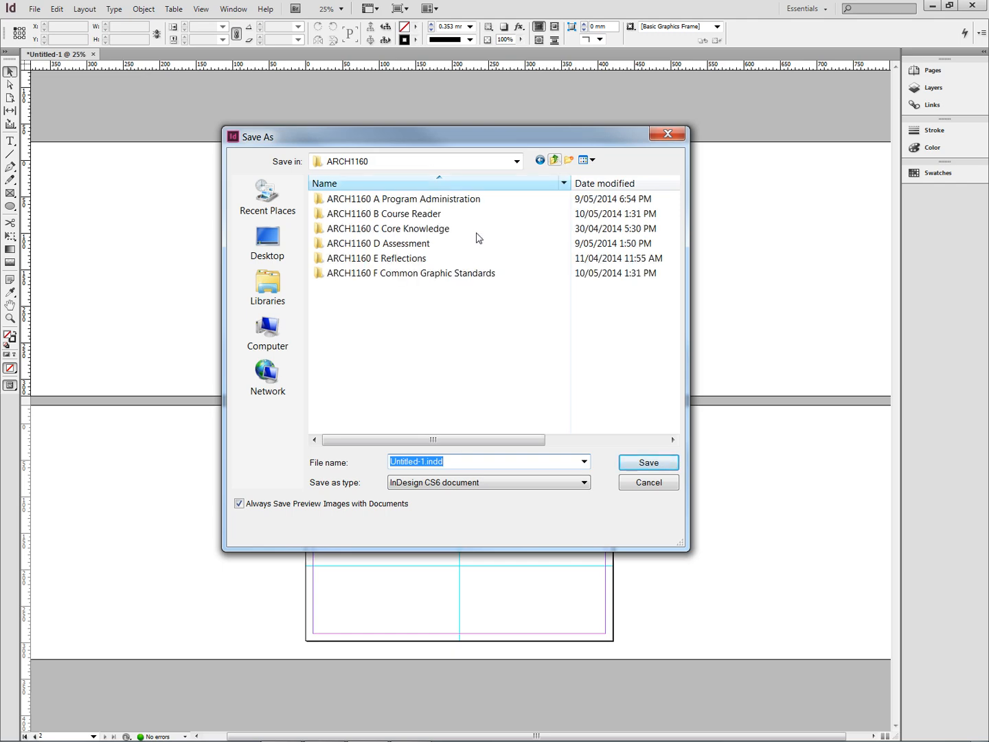
double_click(448, 232)
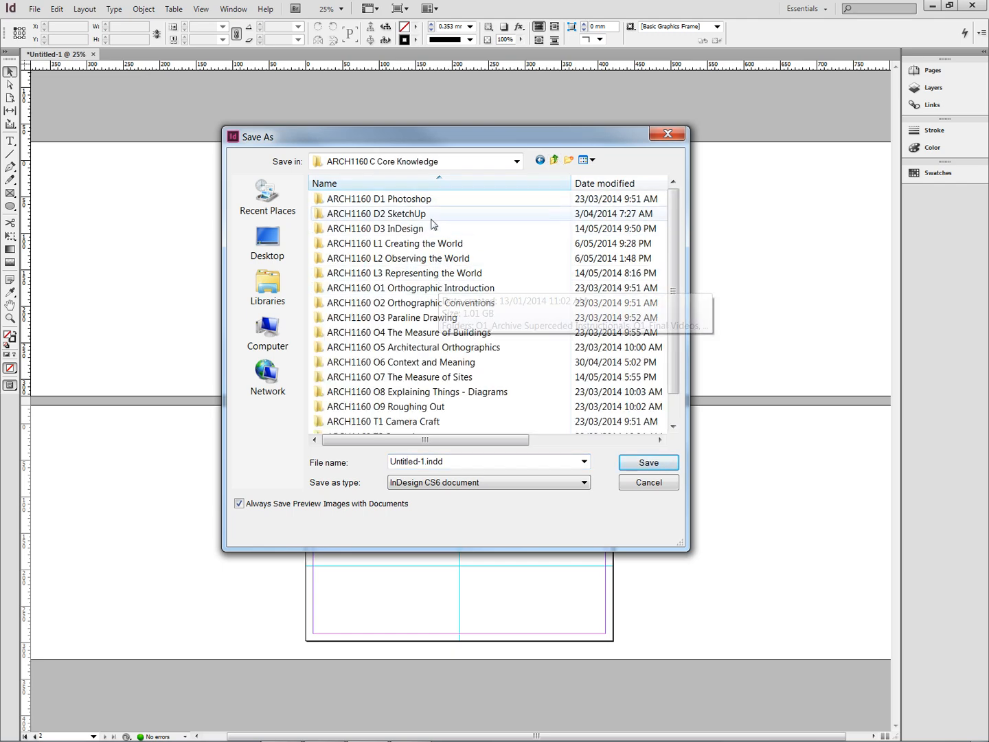
double_click(432, 229)
left_click(430, 245)
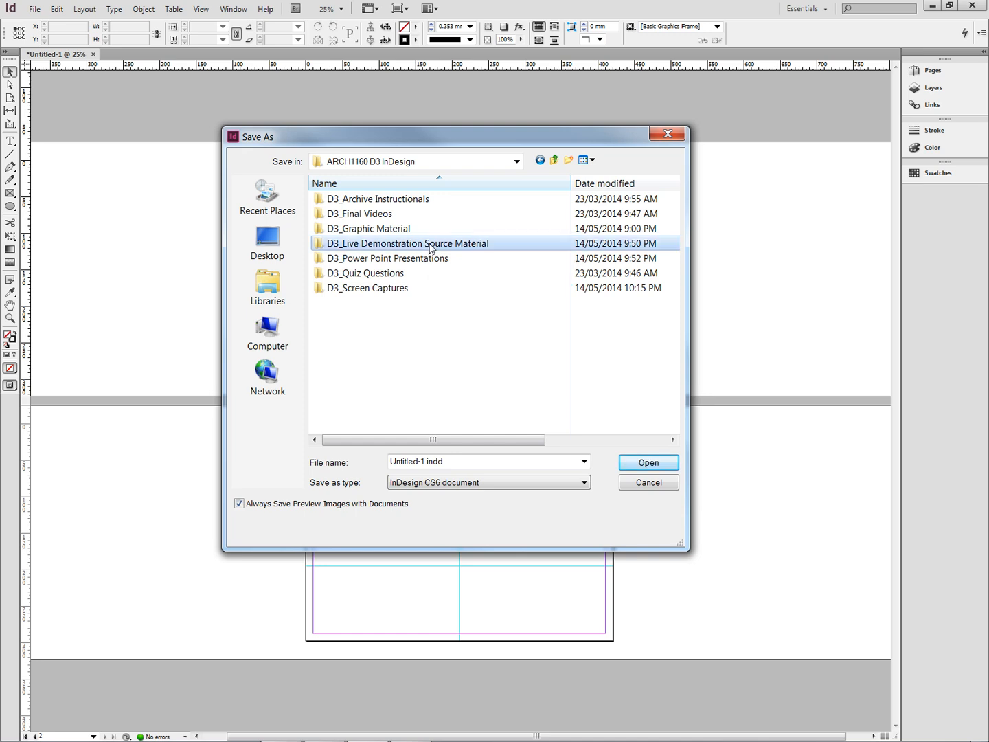
double_click(431, 245)
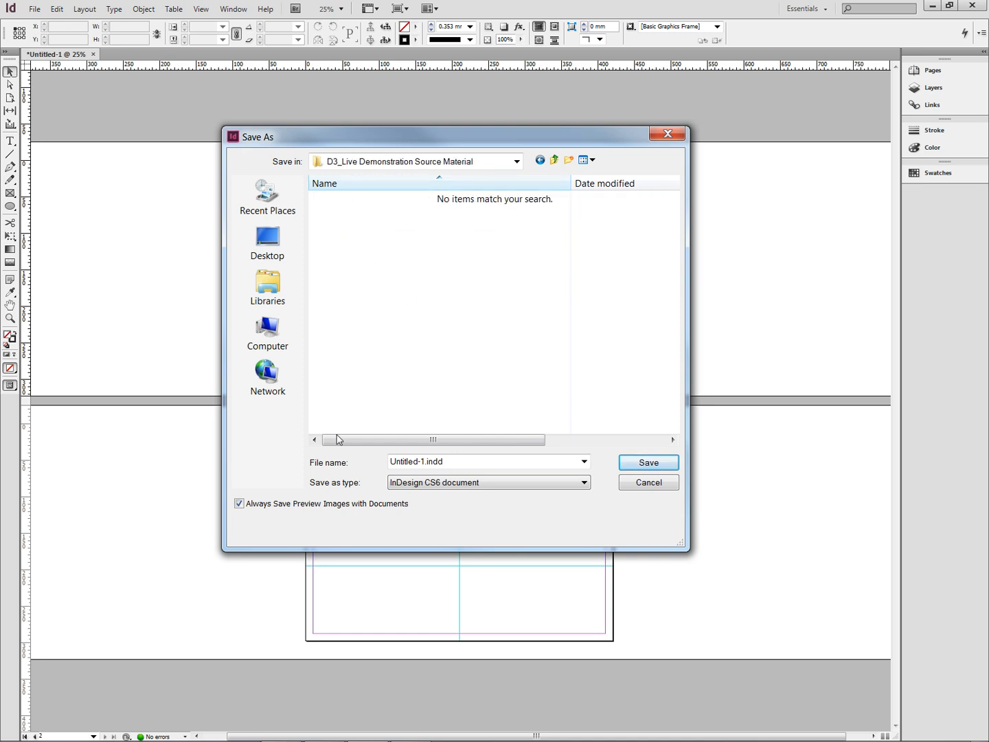
- Name the document Presentation 1 and save it as an InDesign CS6 document
left_click(405, 461)
left_click(424, 461)
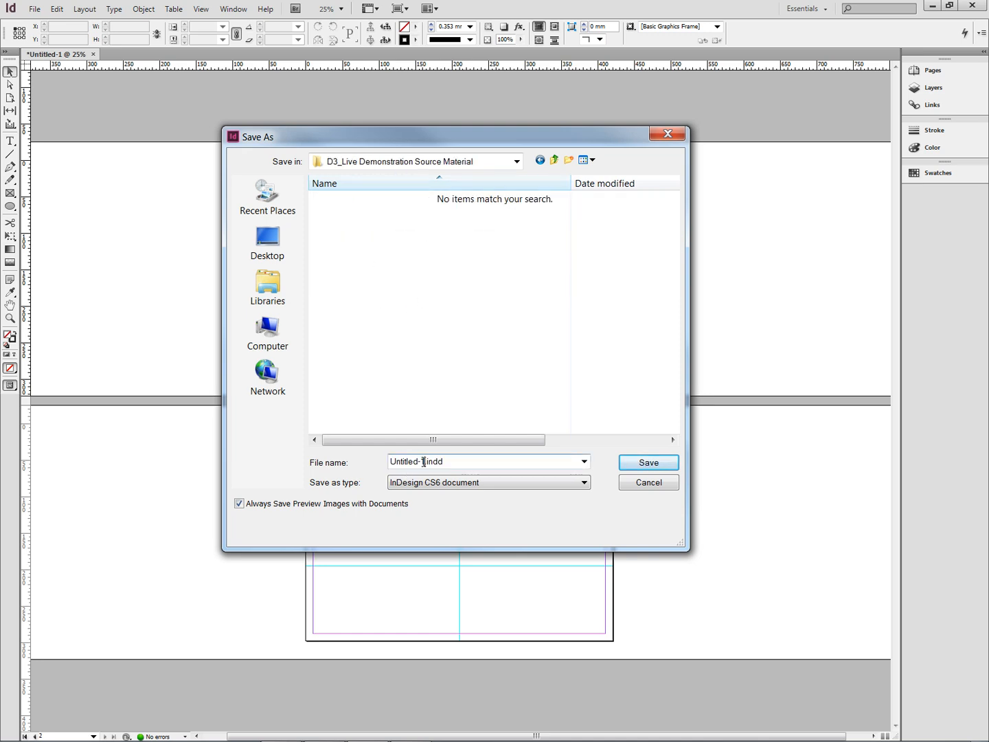
left_click_drag(424, 461, 337, 461)
type("Presentation 1")
left_click(665, 467)
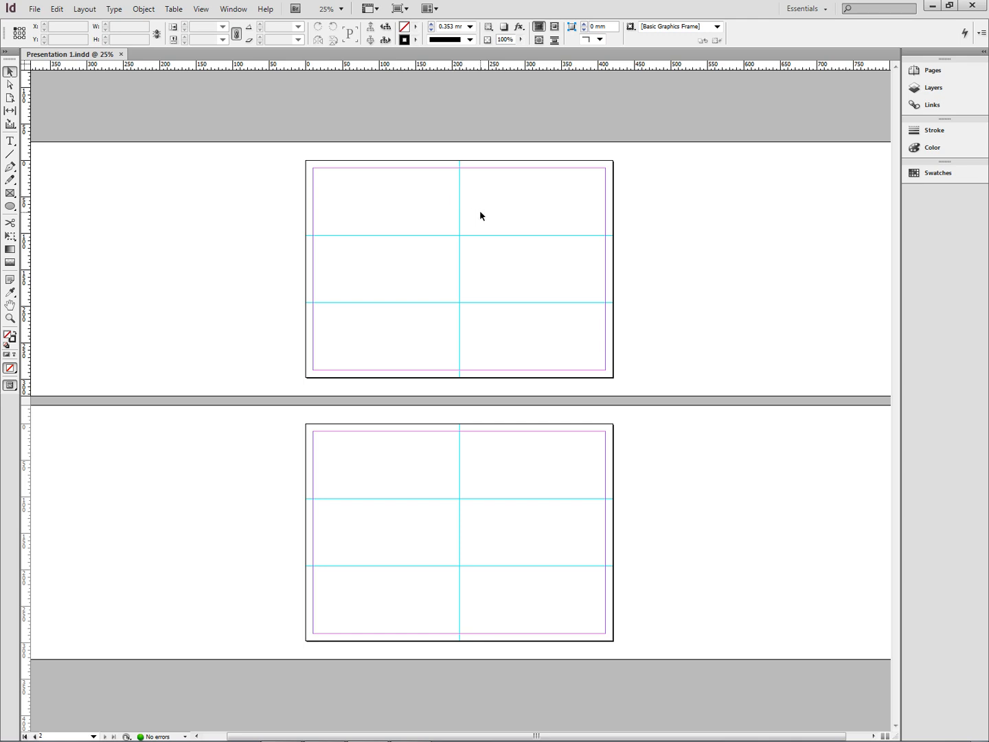
- On the A-Master page, add vertical guides at 200 mm and 220 mm, one each side of the centre guide
left_click(92, 736)
left_click(88, 725)
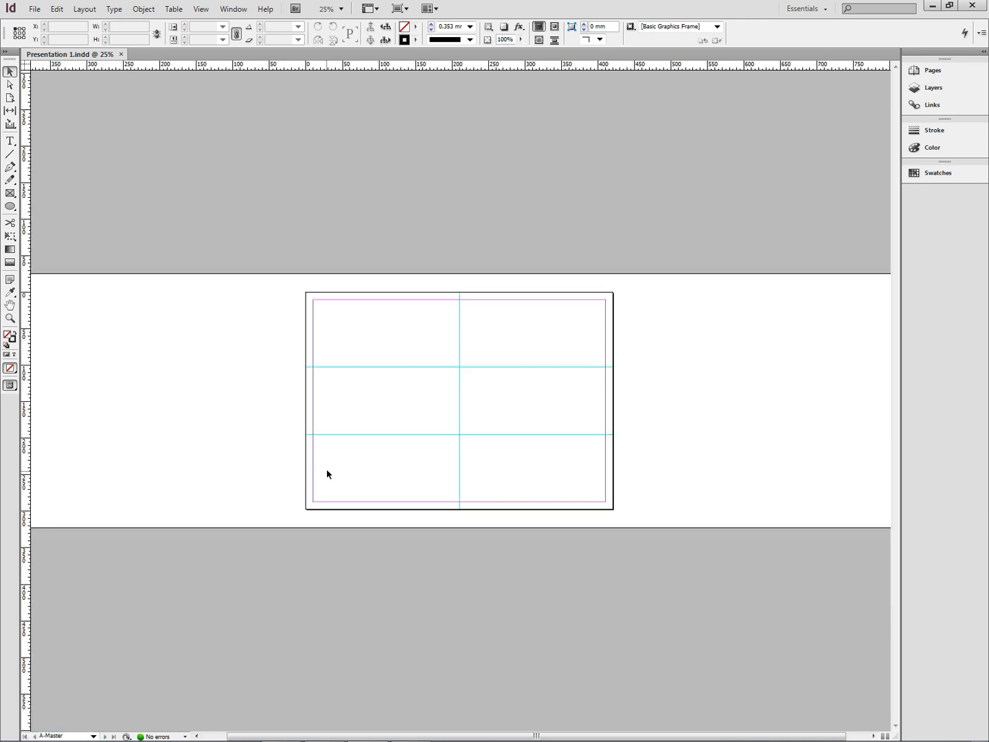
key("ctrl+equal")
key("ctrl+equal")
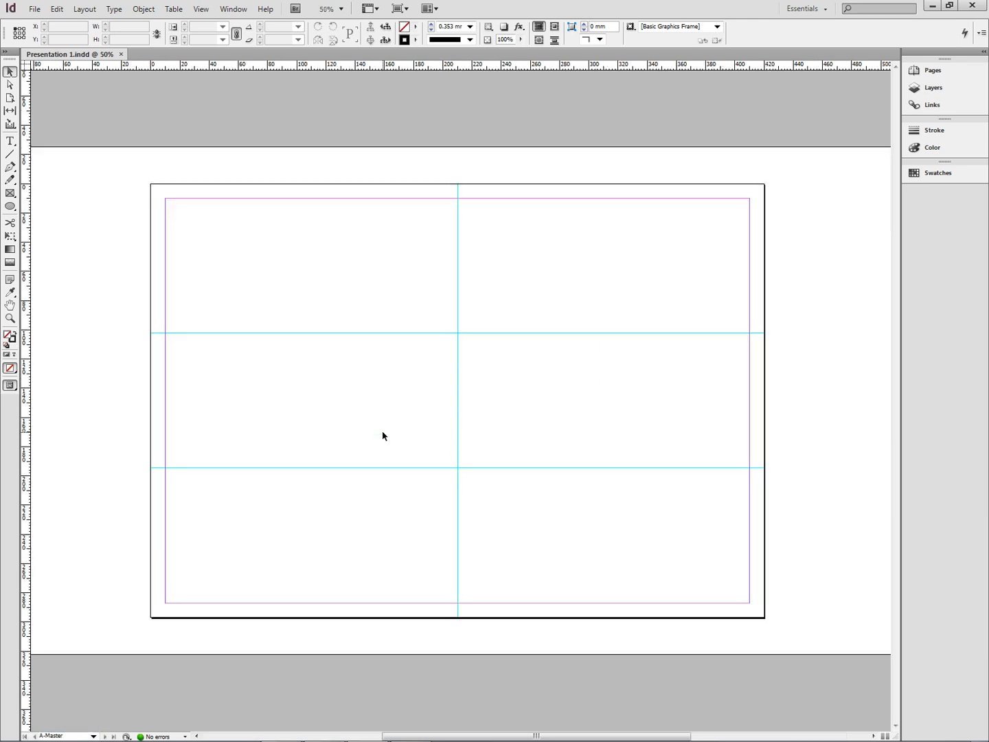
key("ctrl+minus")
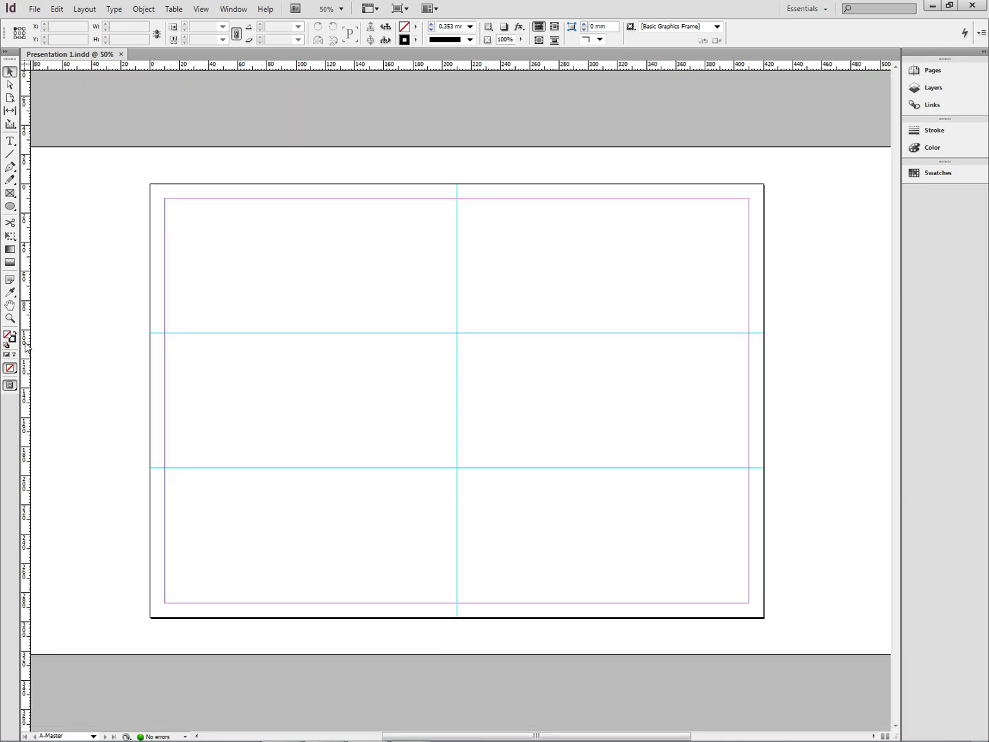
left_click_drag(26, 345, 442, 355)
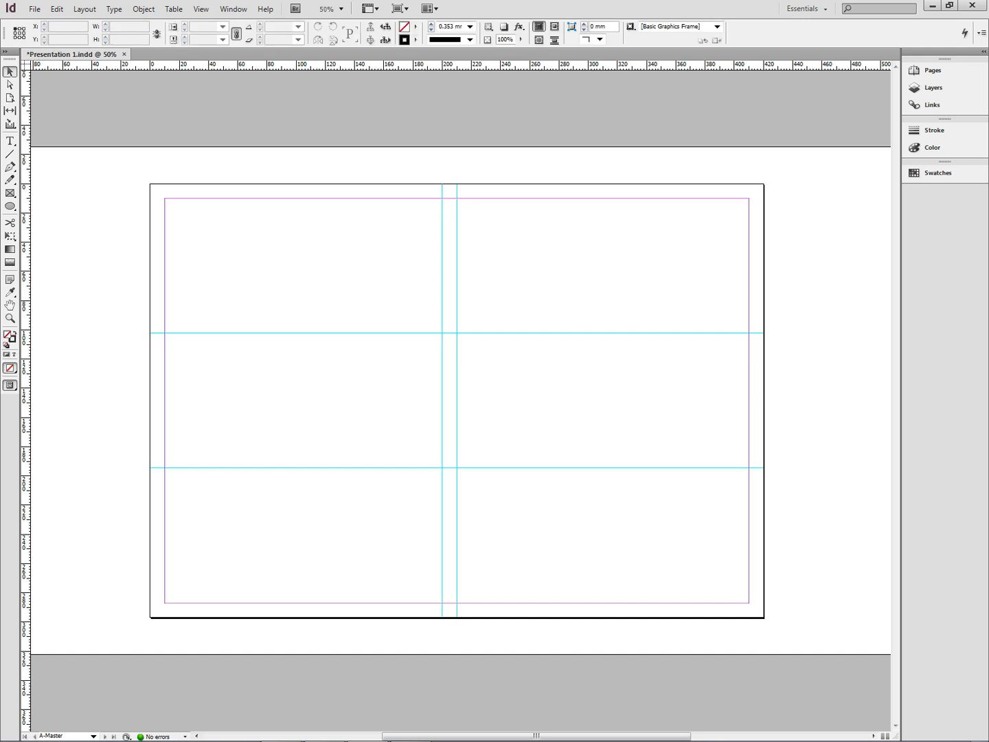
left_click_drag(28, 386, 457, 382)
left_click_drag(457, 381, 474, 382)
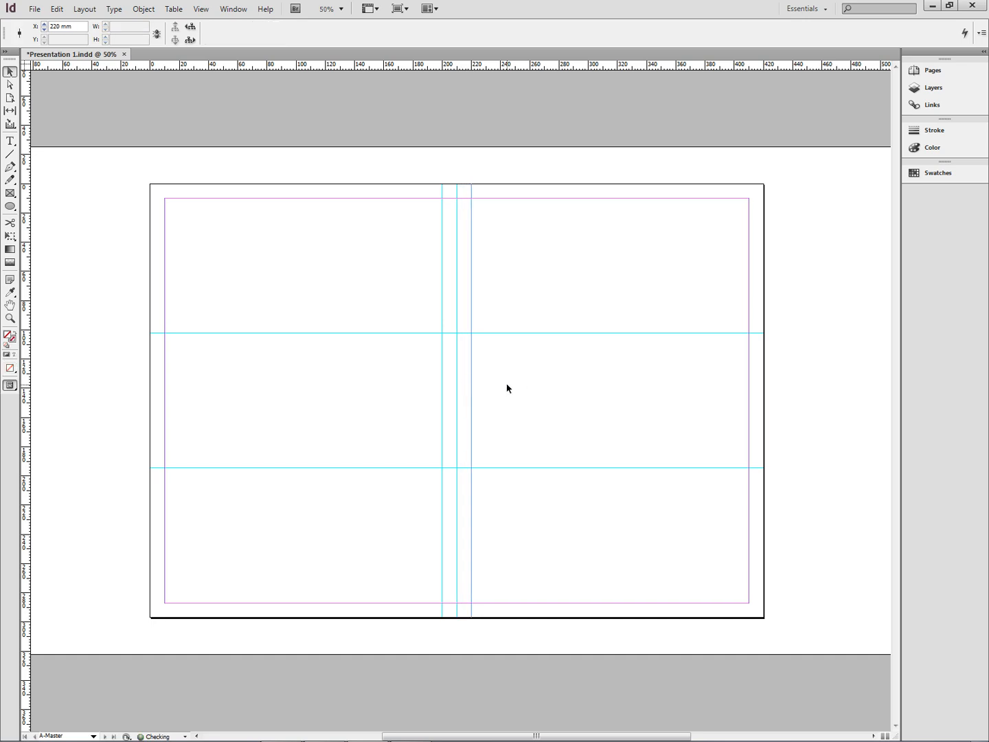
left_click(437, 332)
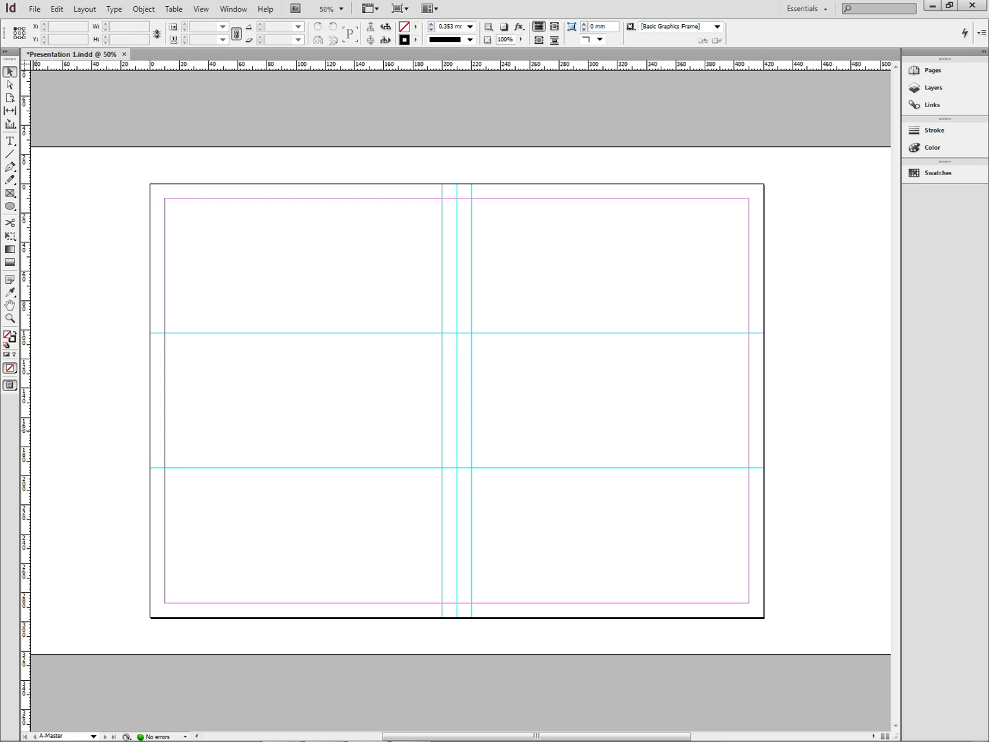
- Add vertical guides at 105 mm and 315 mm to the A-Master page, dividing each half into two columns
key("ctrl+d")
left_click_drag(28, 280, 302, 284)
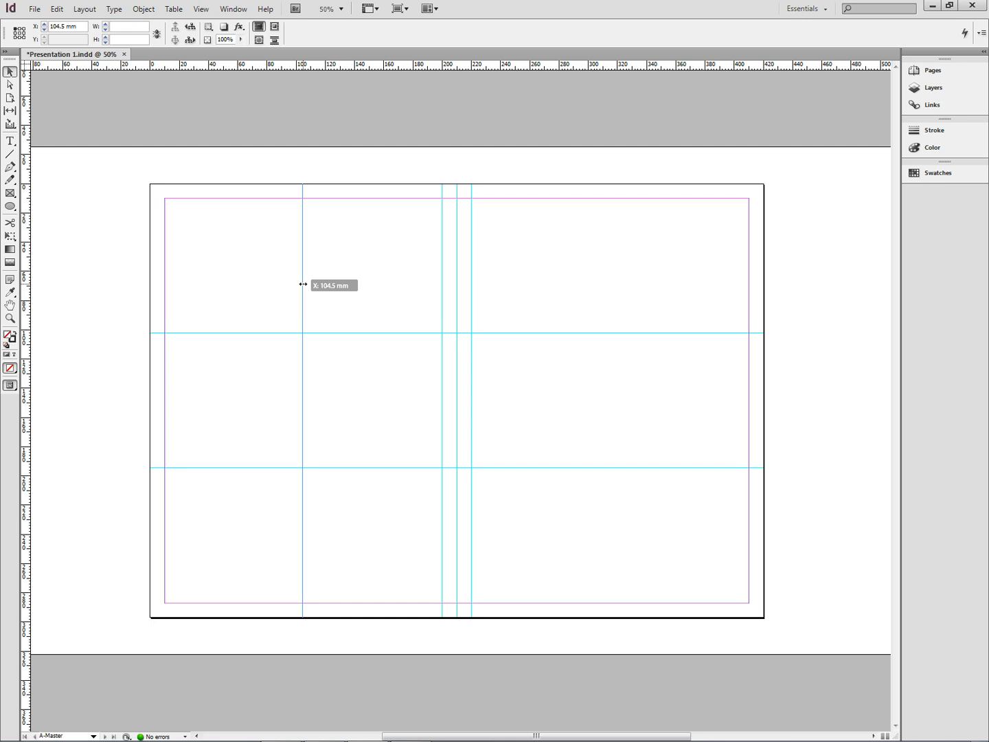
left_click_drag(302, 283, 304, 283)
left_click(313, 276)
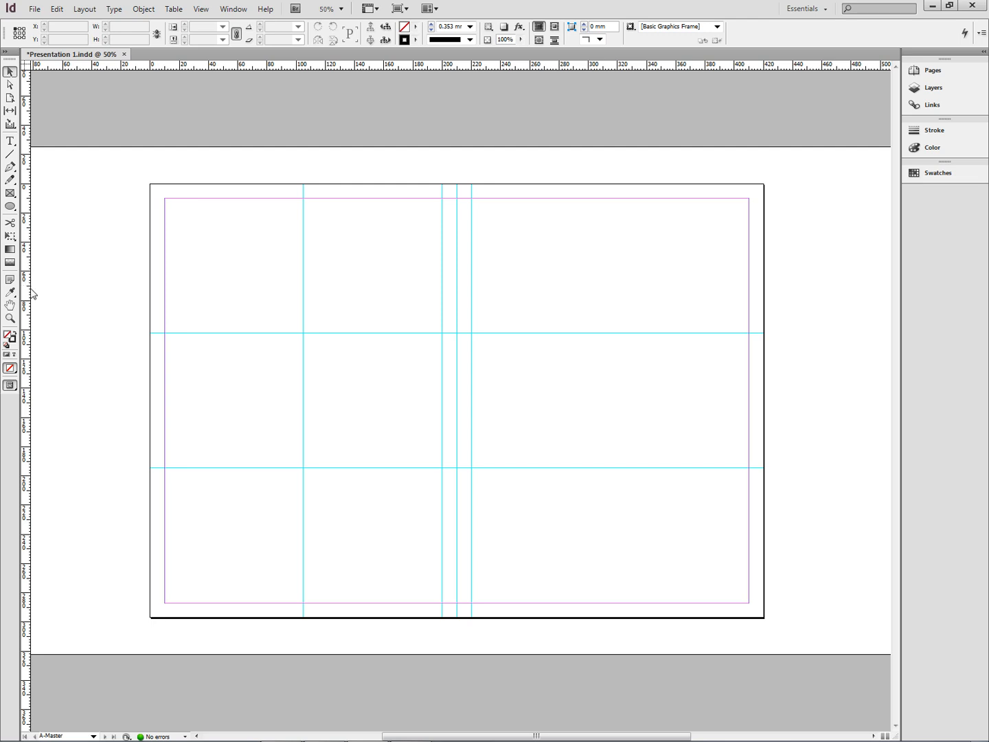
left_click_drag(28, 296, 609, 314)
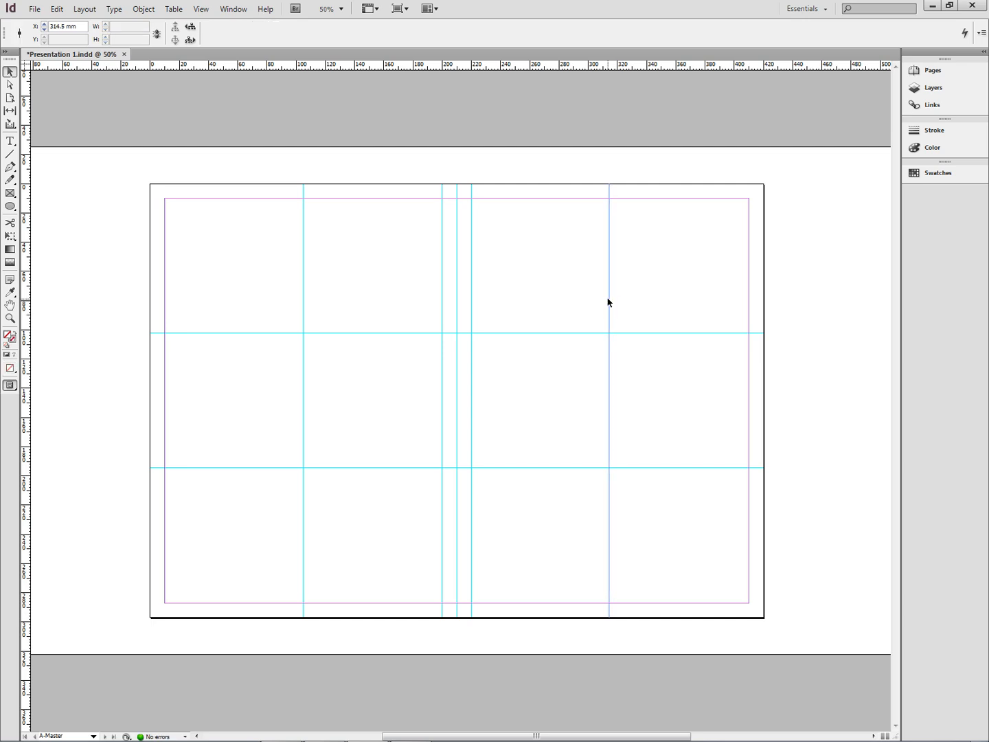
left_click_drag(65, 26, 44, 26)
type("315")
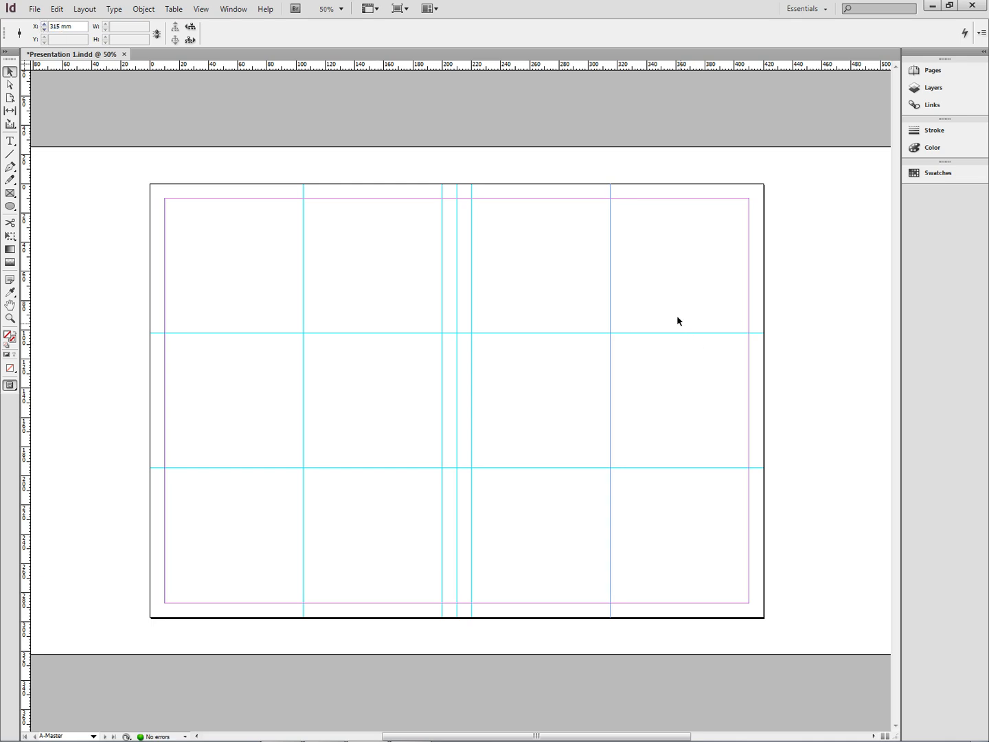
left_click(642, 330)
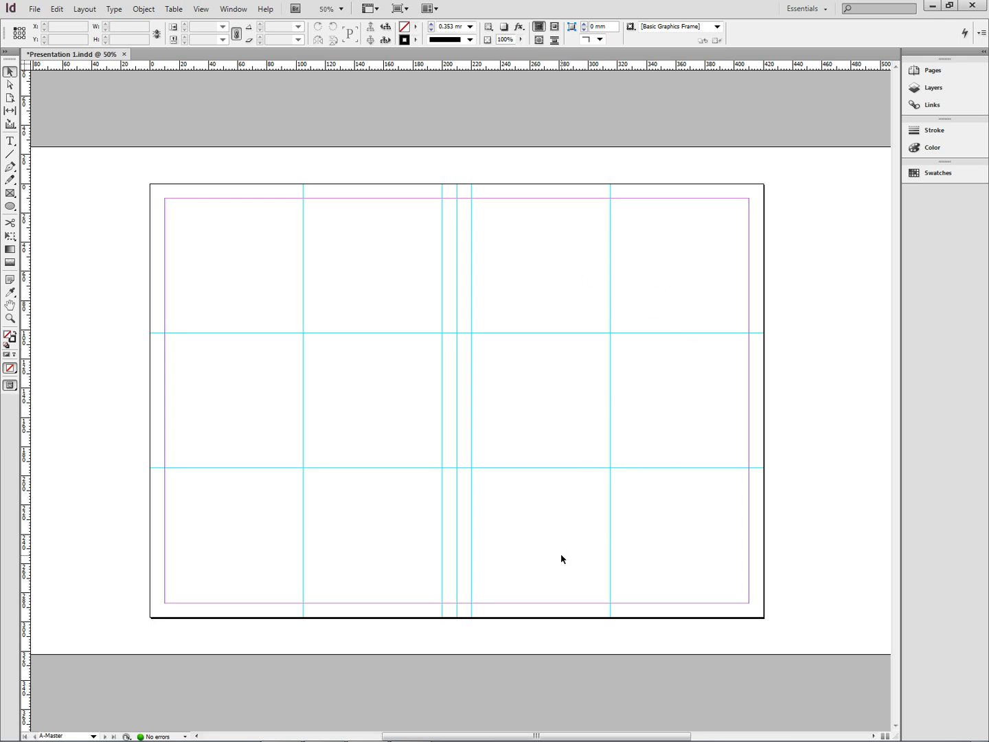
- Go to page 1 and check the master guides on both document pages
left_click(92, 735)
left_click(55, 702)
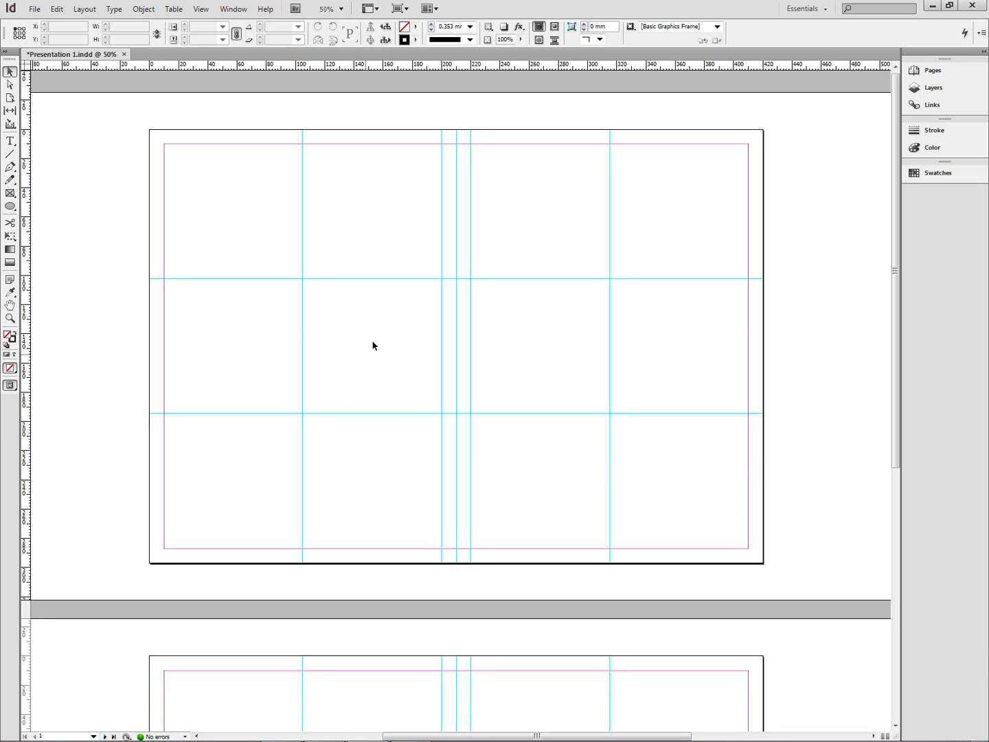
scroll(380, 346, "down", 3)
scroll(381, 347, "up", 3)
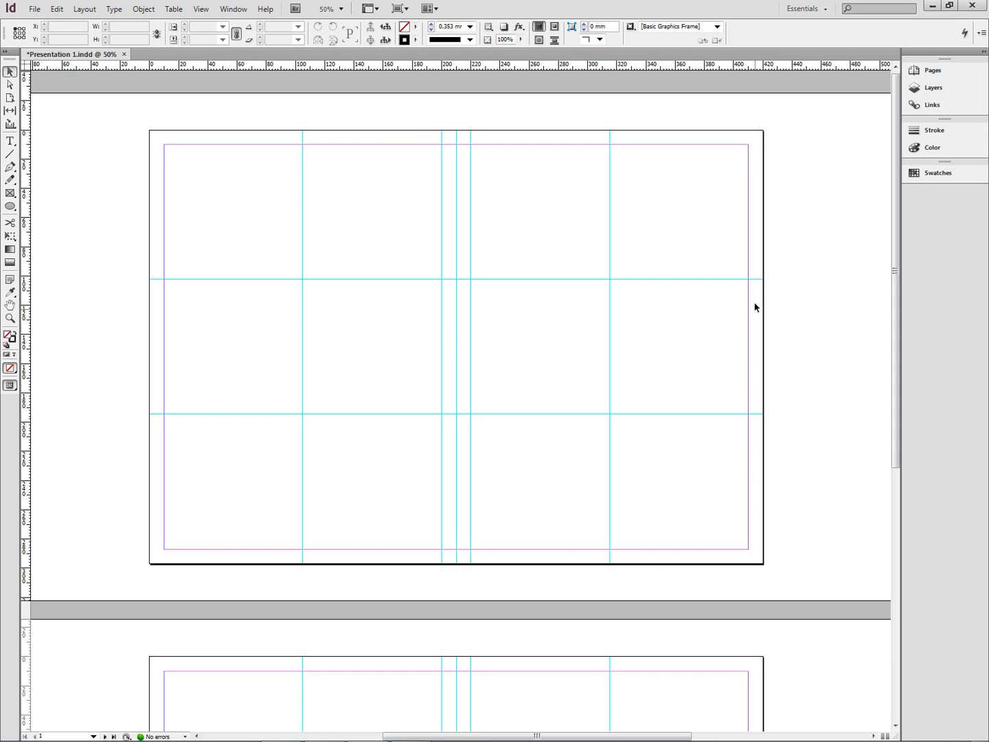
scroll(472, 448, "down", 8)
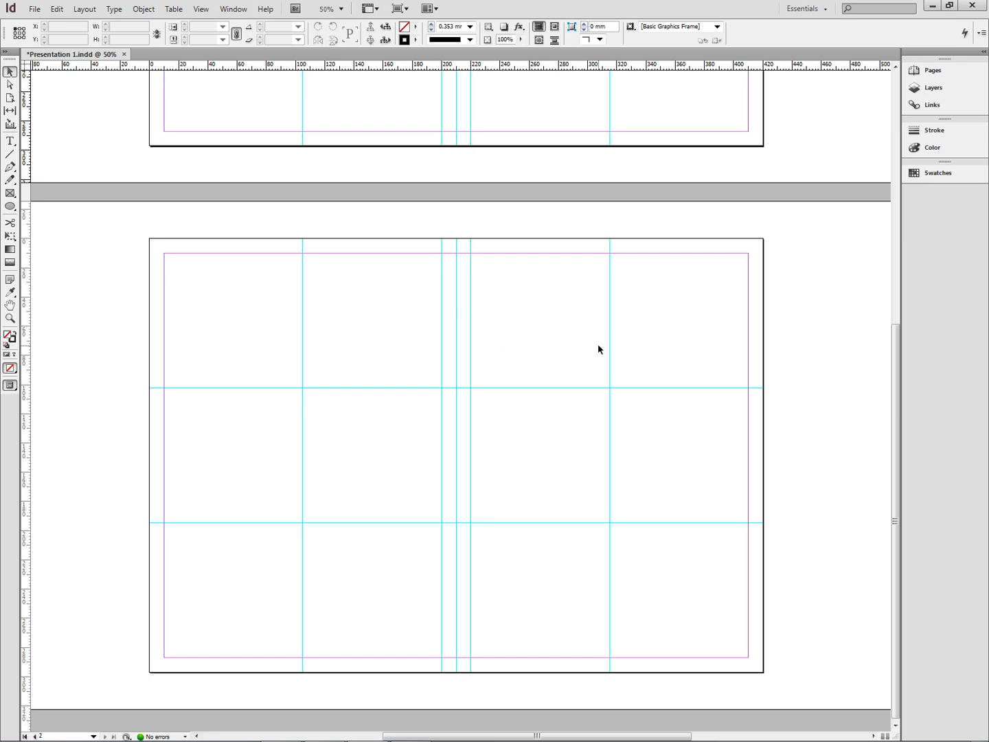
scroll(597, 349, "up", 5)
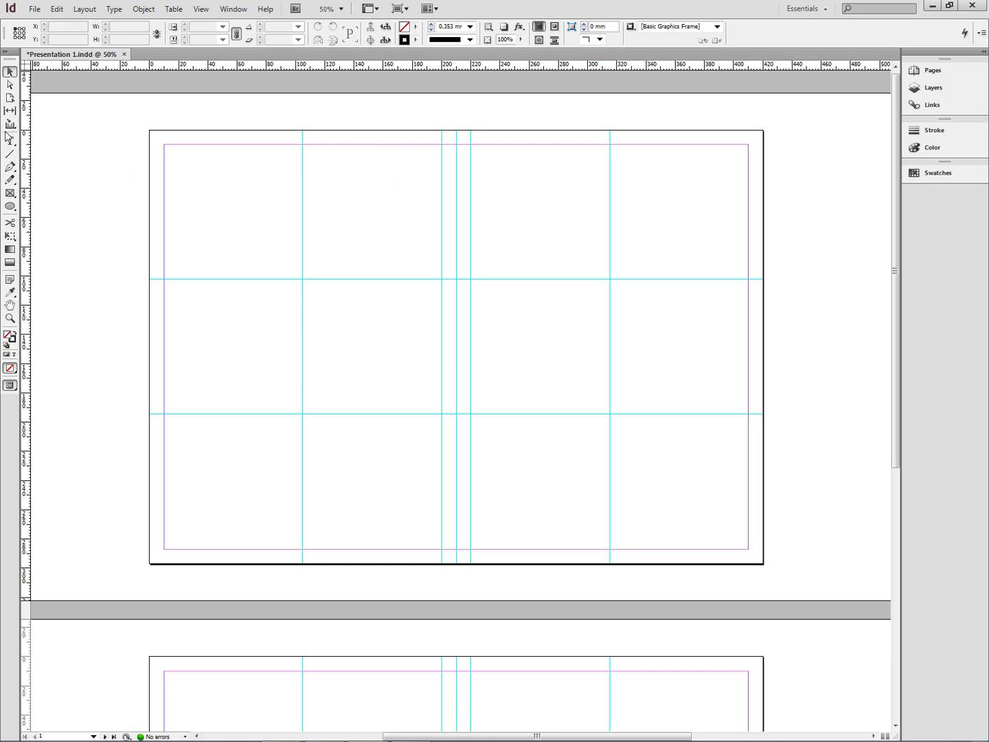
- Draw a text frame in page 1's second column and fit it to the guides and margins, 95 mm wide by 277 mm high
left_click(10, 142)
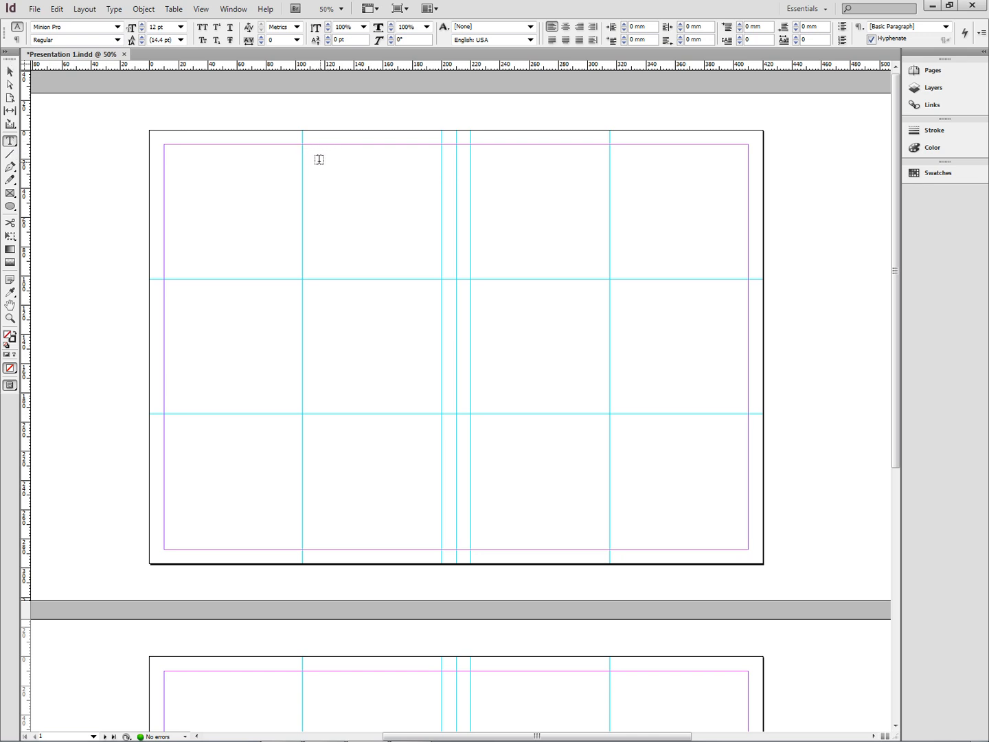
left_click_drag(305, 154, 442, 542)
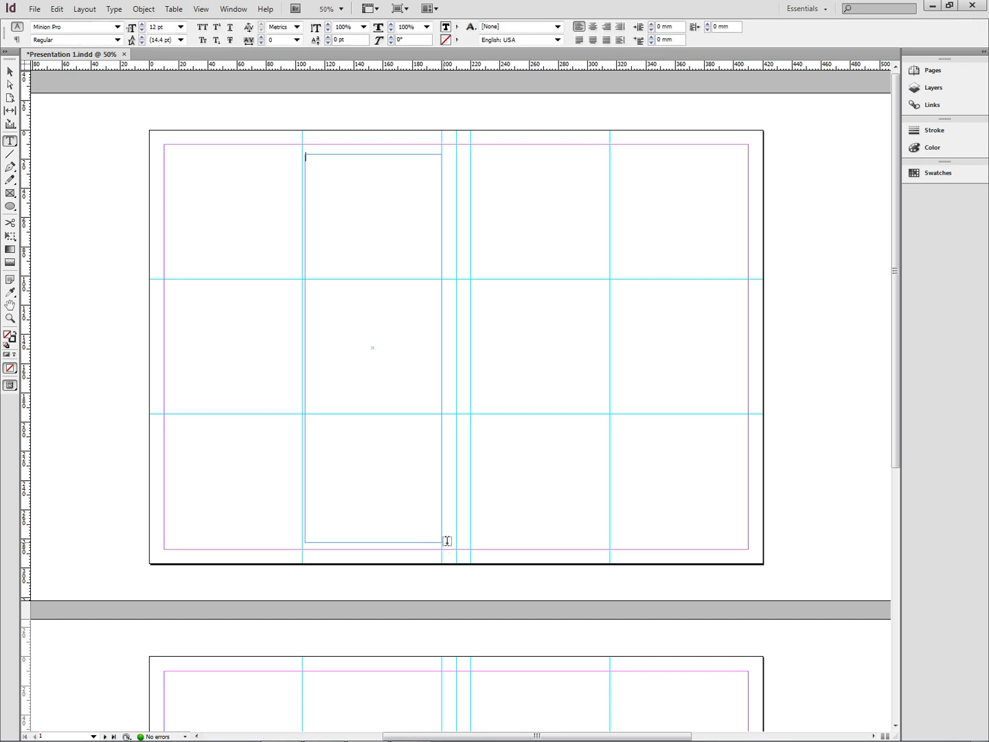
left_click(10, 71)
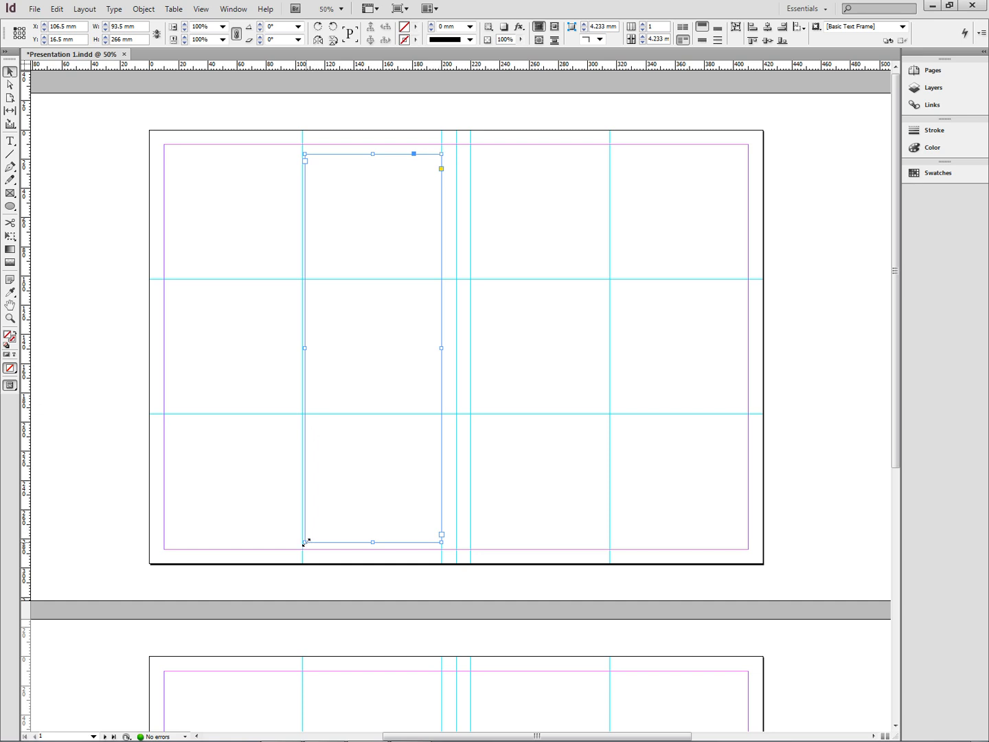
left_click_drag(305, 542, 302, 548)
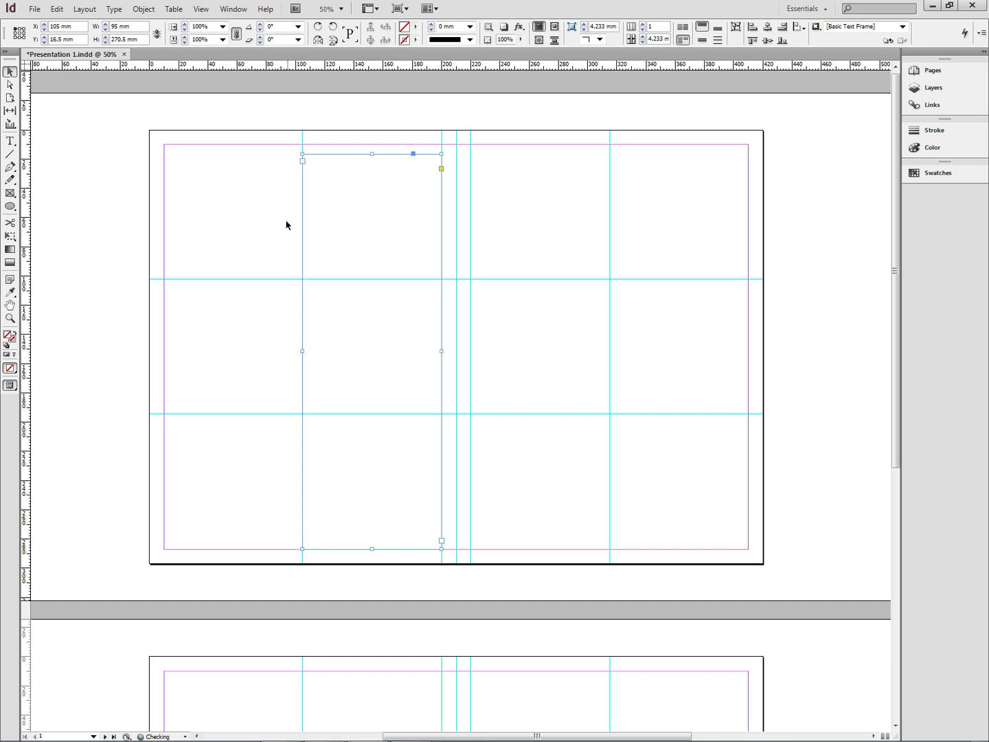
left_click_drag(302, 153, 303, 145)
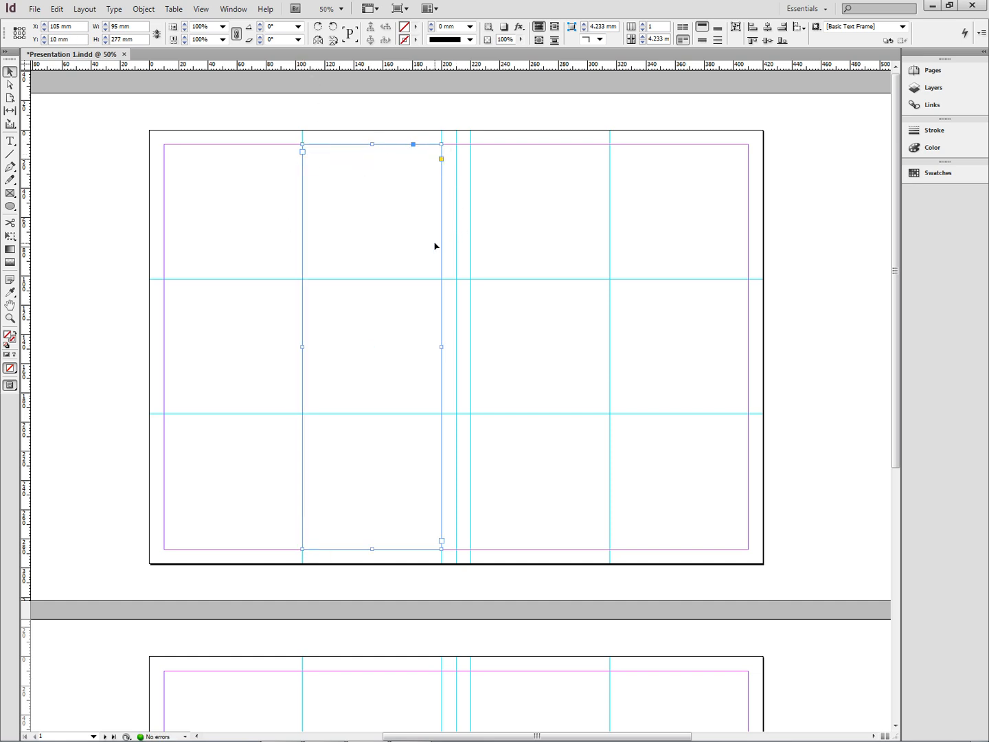
left_click(464, 246)
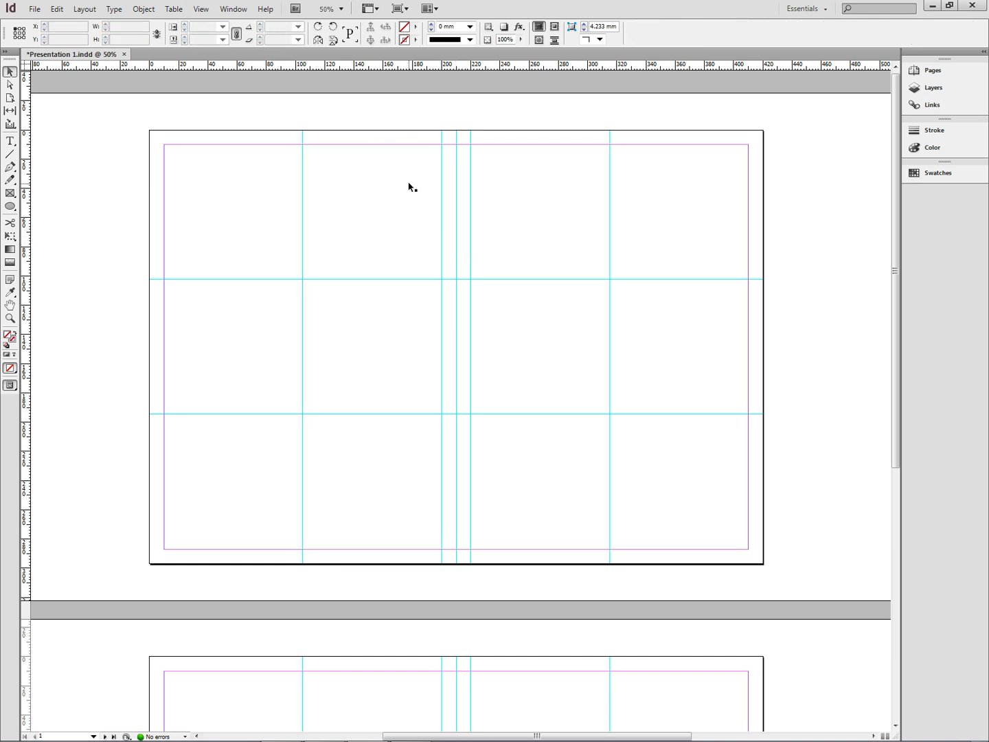
left_click(440, 157)
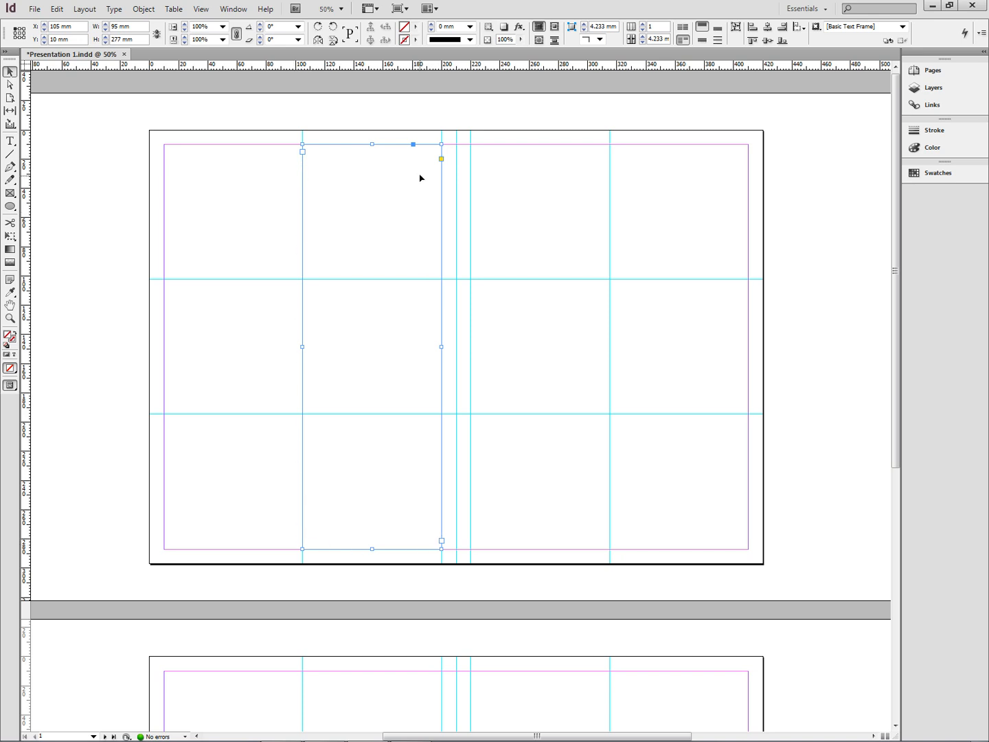
left_click(510, 332)
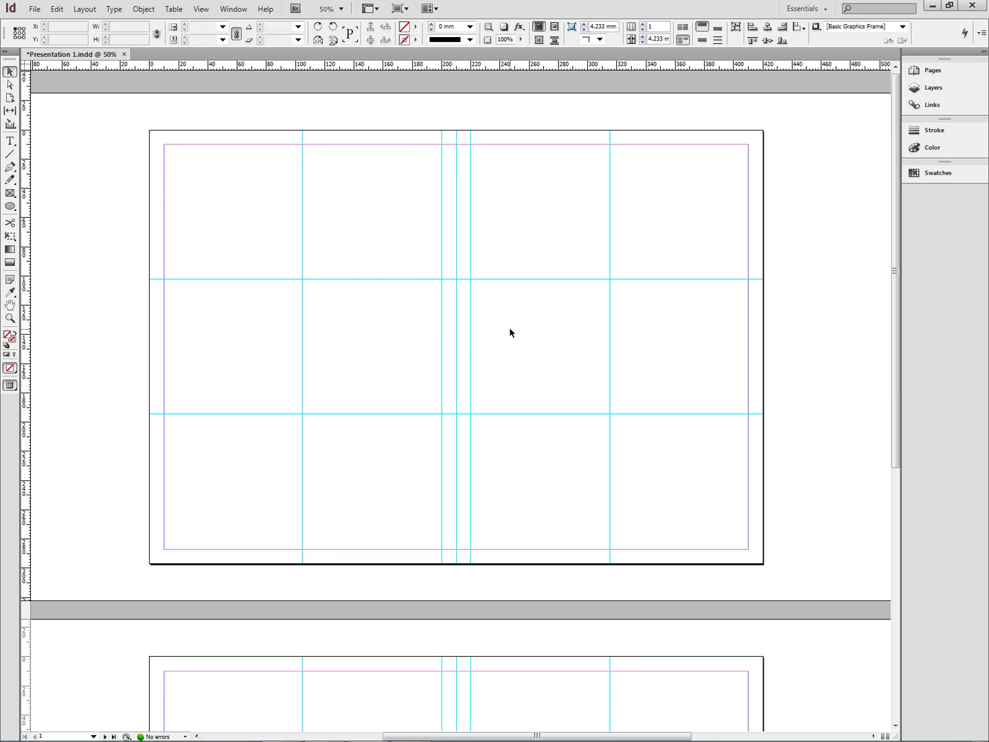
- Draw a text frame in the middle row of page 2's right half and fit it to the guides and margin, 190 mm wide by 92.3 mm high
scroll(509, 332, "down", 5)
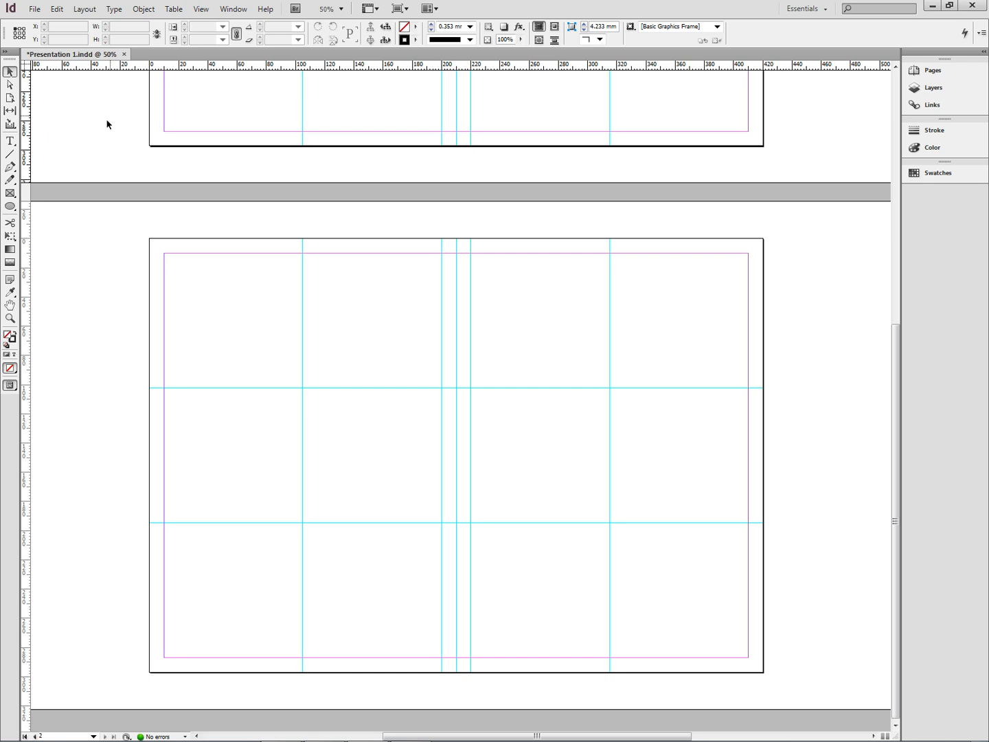
left_click(10, 144)
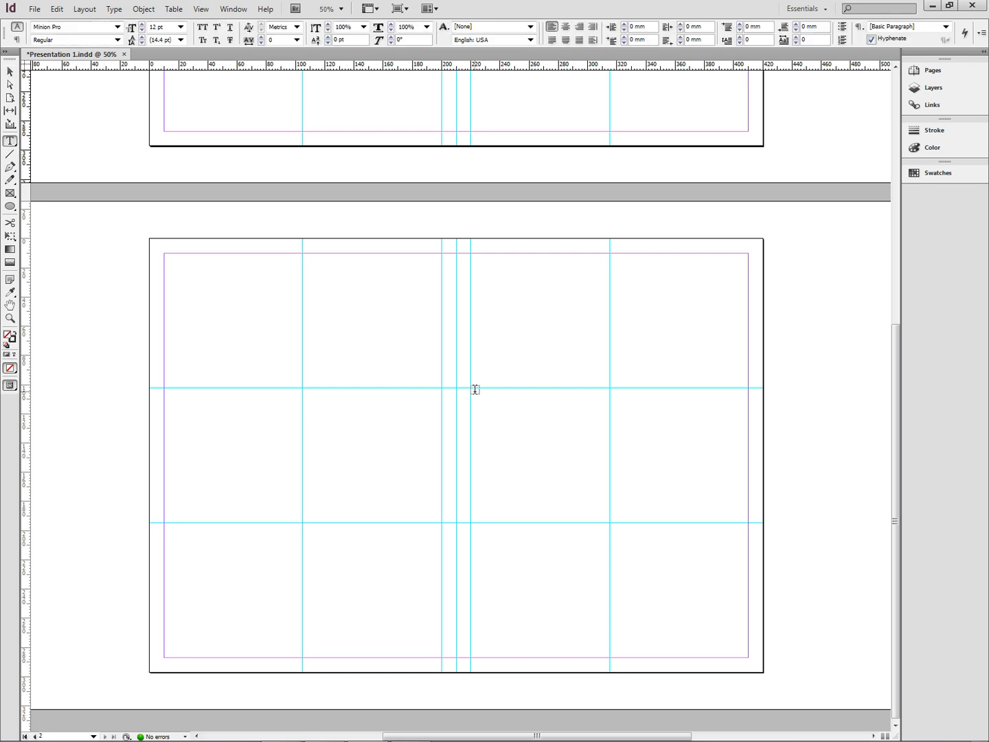
left_click_drag(471, 393, 739, 516)
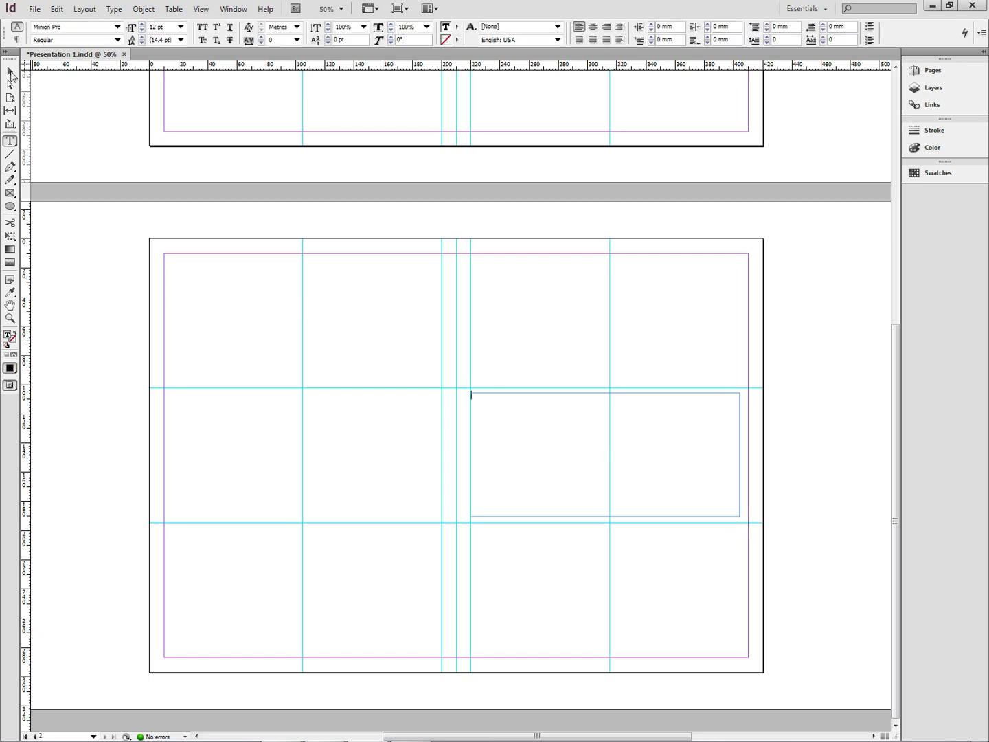
left_click(11, 77)
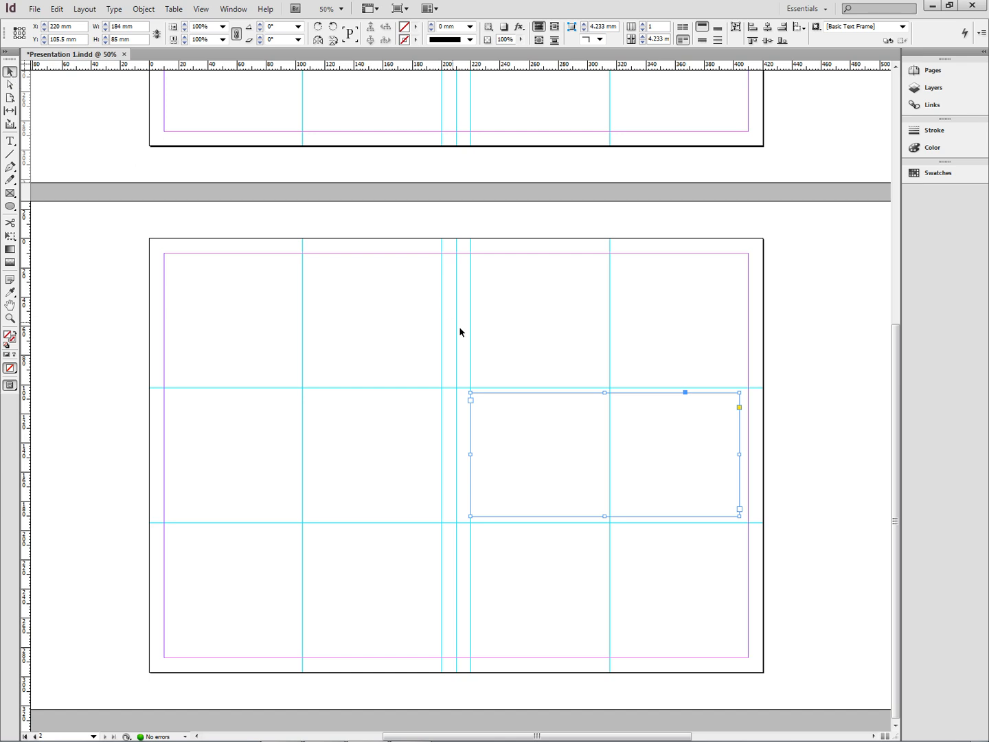
left_click_drag(468, 390, 470, 388)
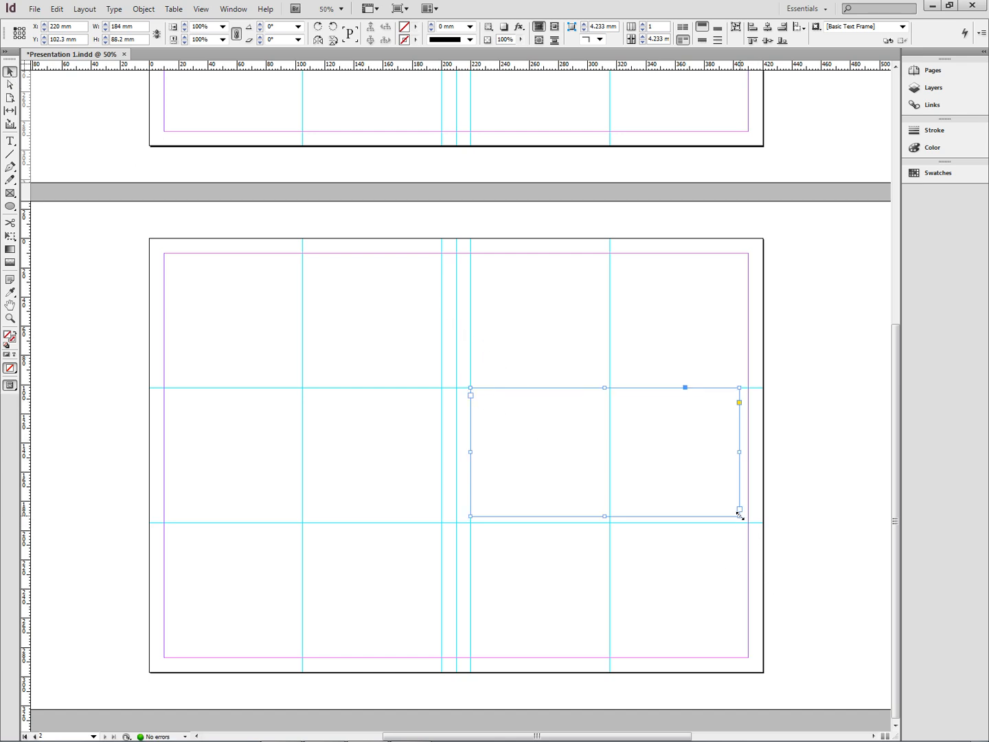
left_click_drag(739, 516, 746, 523)
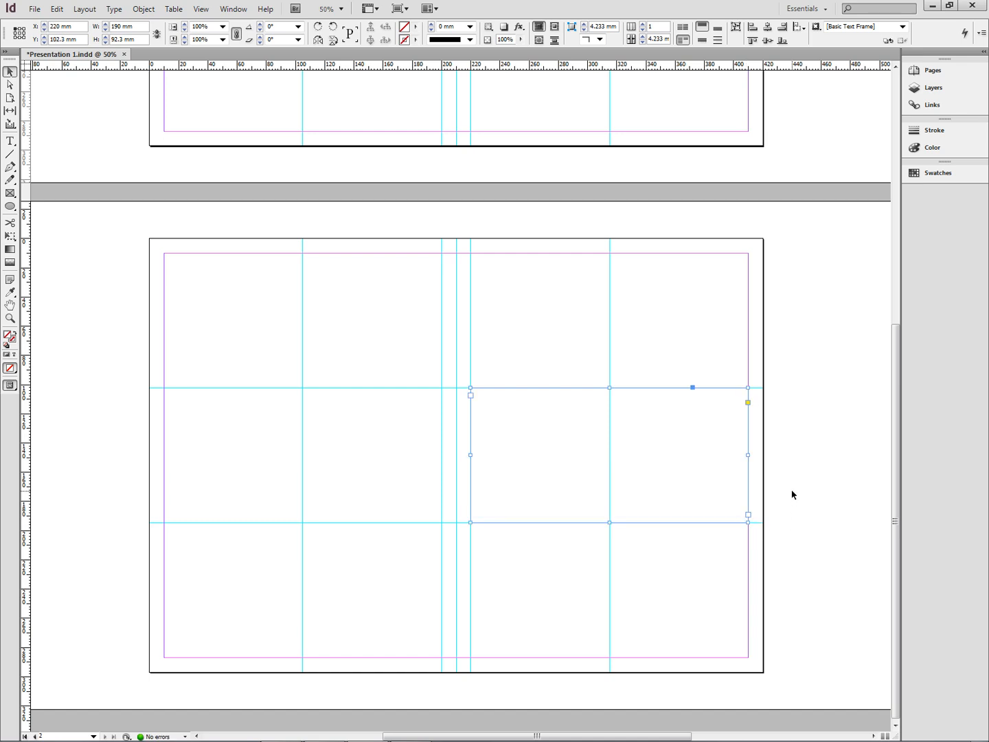
- Thread the text frame in page 1's second column to the text frame on page 2 so text flows between them
scroll(793, 496, "up", 5)
scroll(792, 494, "down", 4)
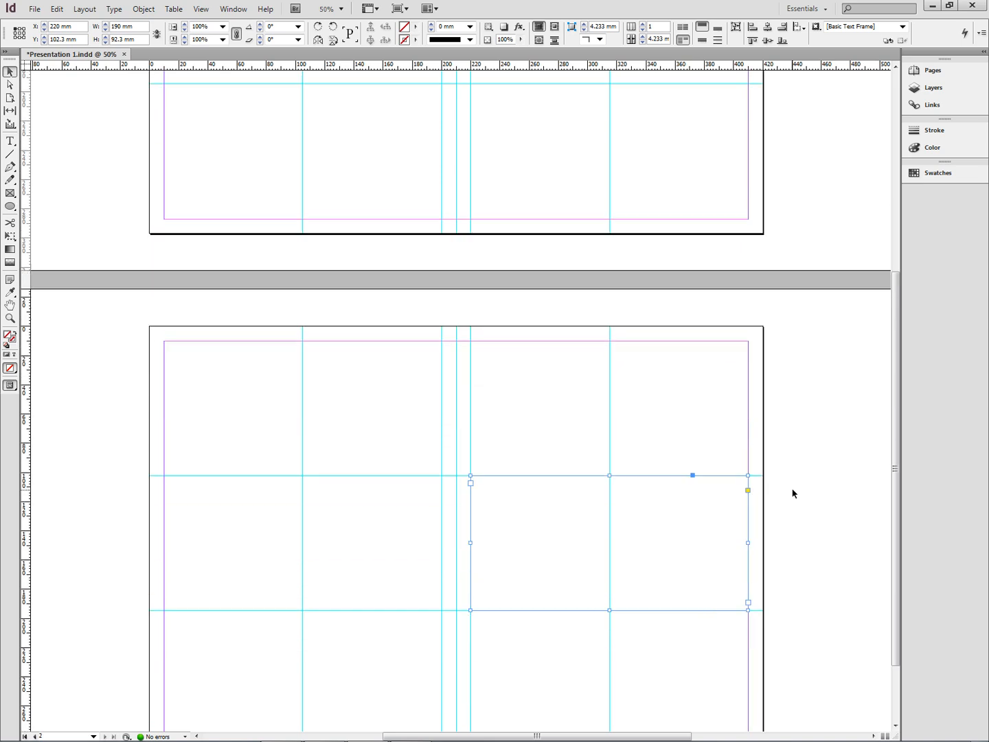
scroll(792, 492, "up", 1)
left_click(429, 262)
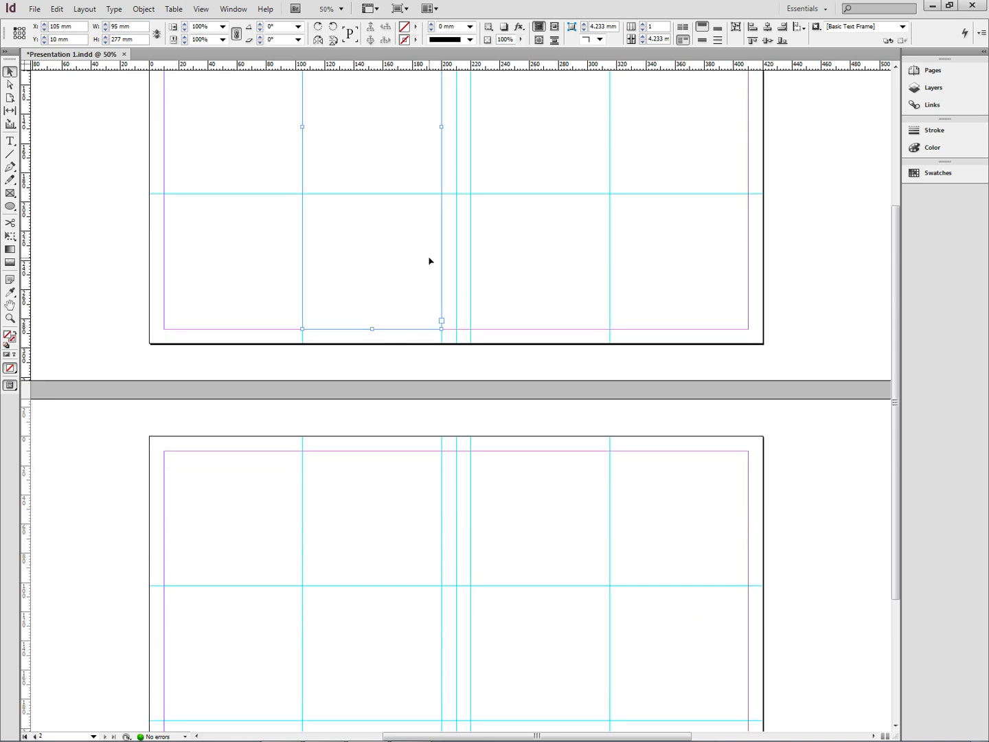
left_click(593, 658)
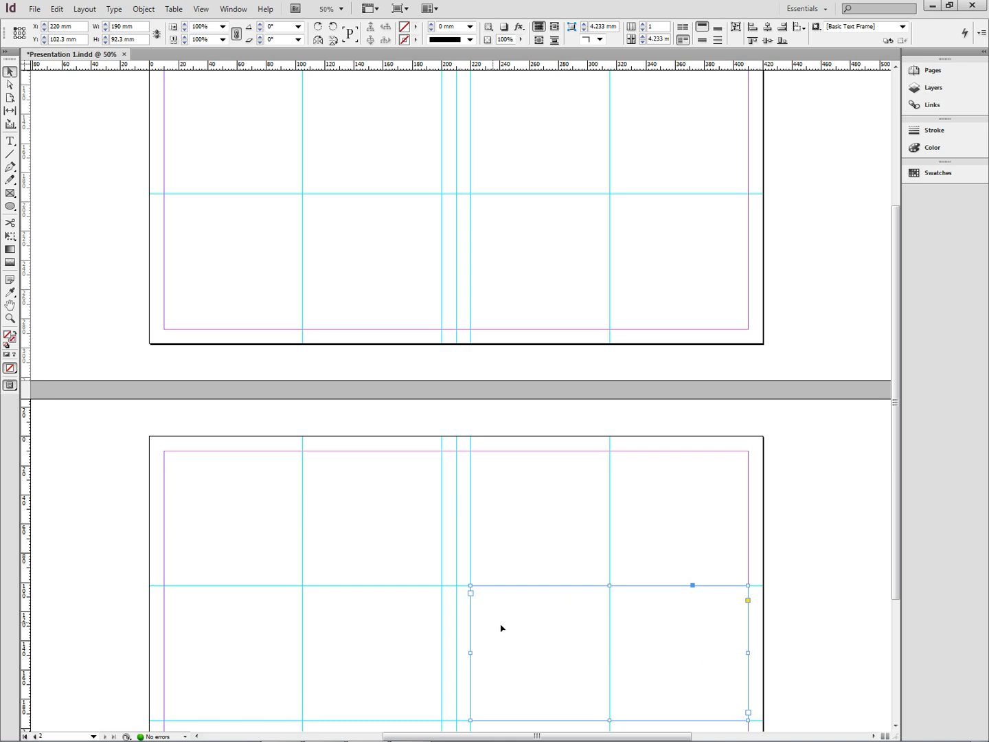
left_click(381, 268)
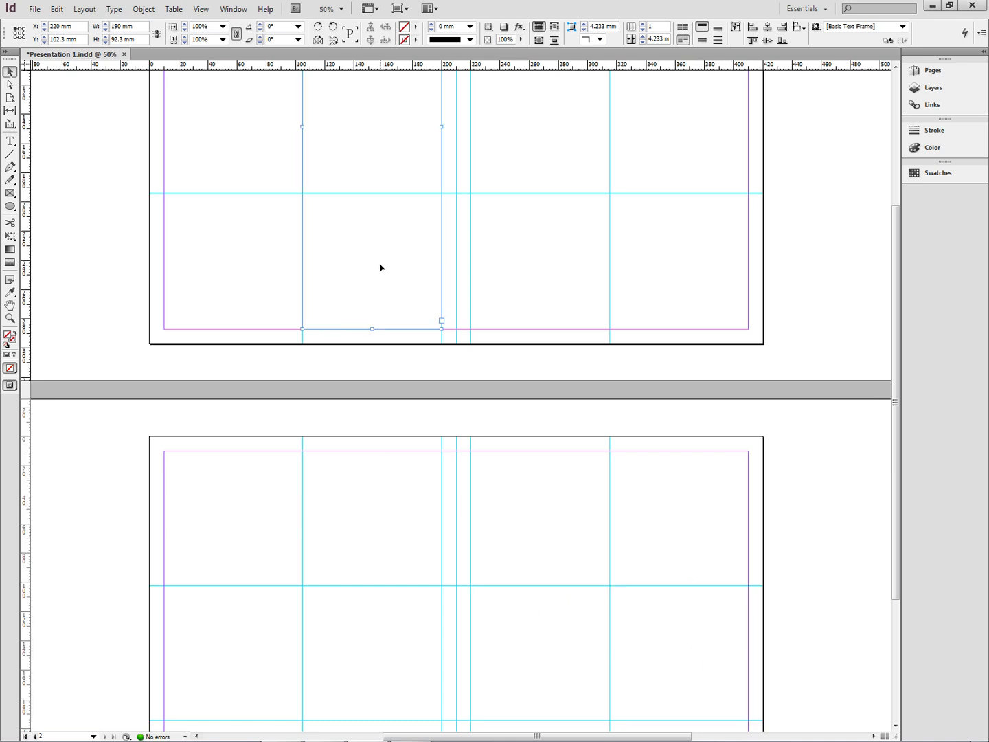
left_click(441, 320)
scroll(501, 273, "down", 3)
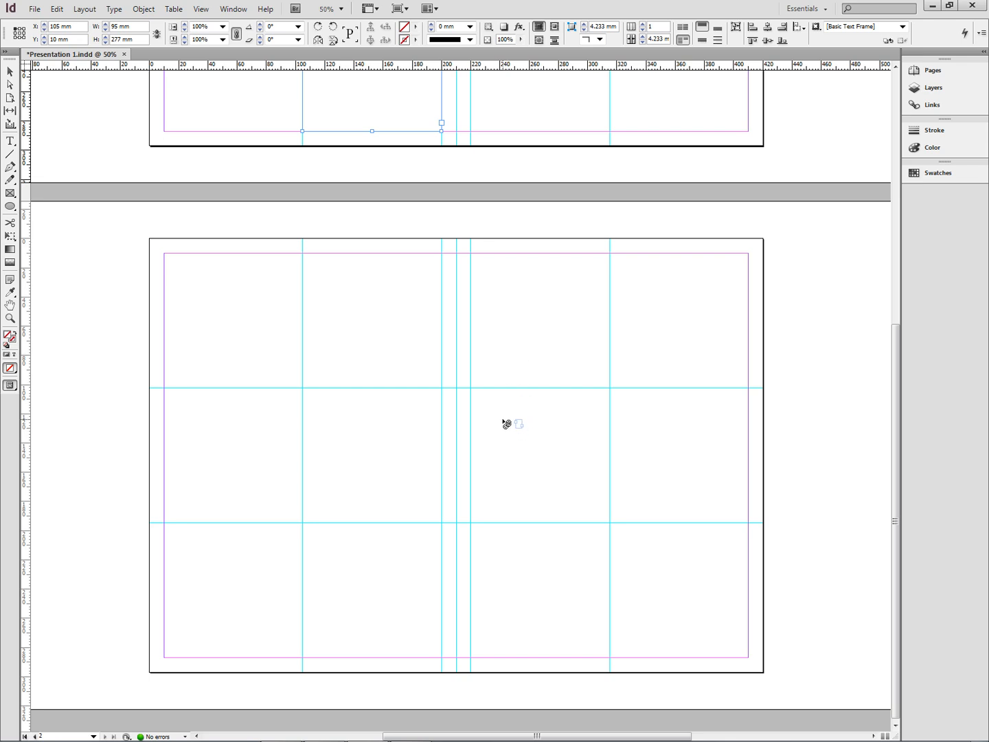
left_click(505, 424)
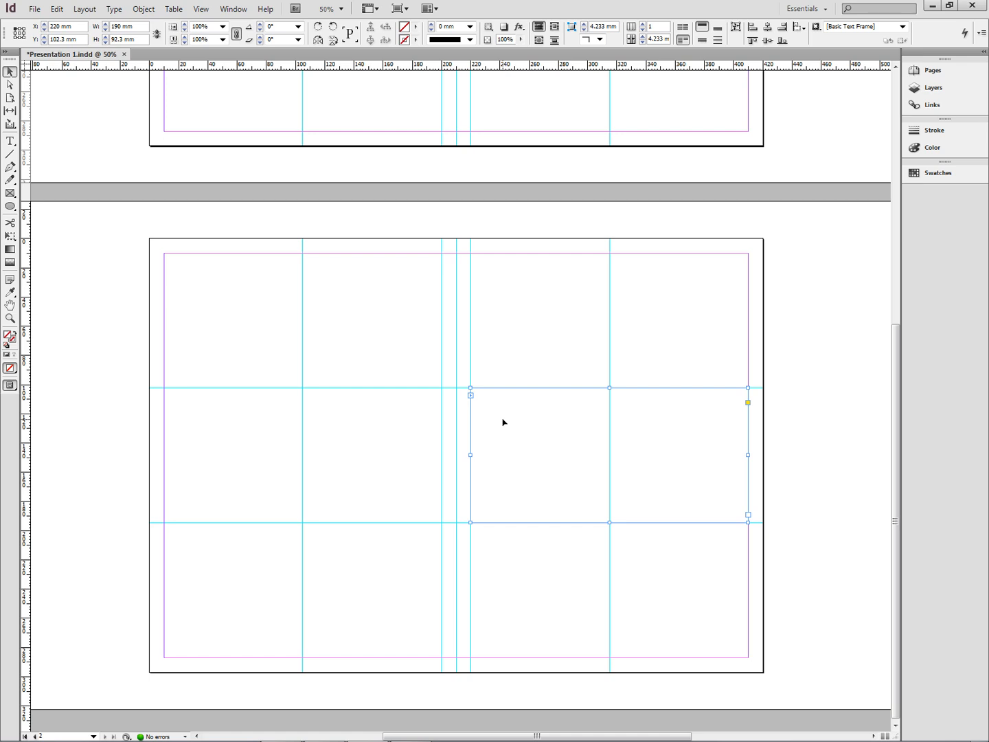
- Select each linked text frame in turn to examine its threading ports, and review the layout of both pages
scroll(503, 423, "up", 2)
left_click(419, 203)
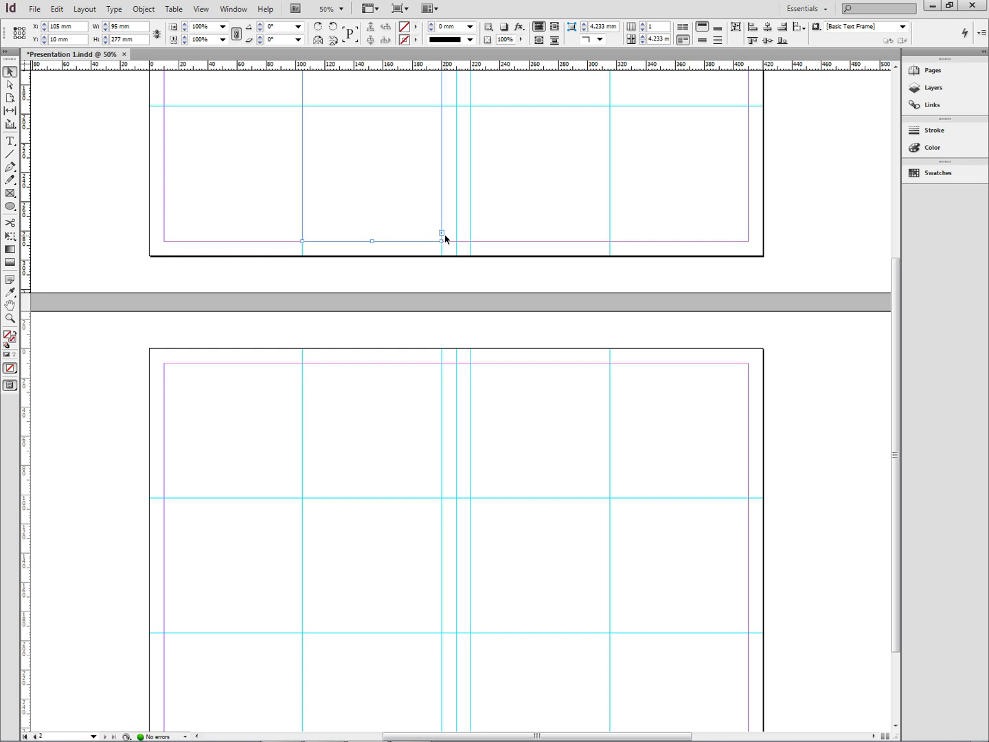
left_click(471, 523)
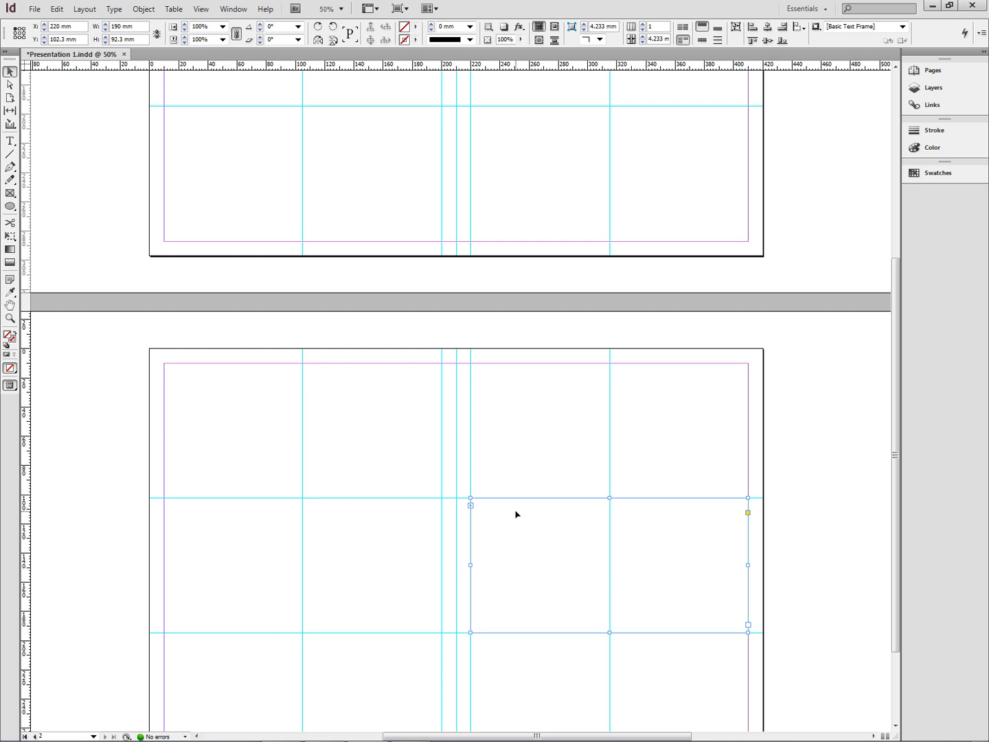
left_click(517, 444)
scroll(516, 444, "up", 4)
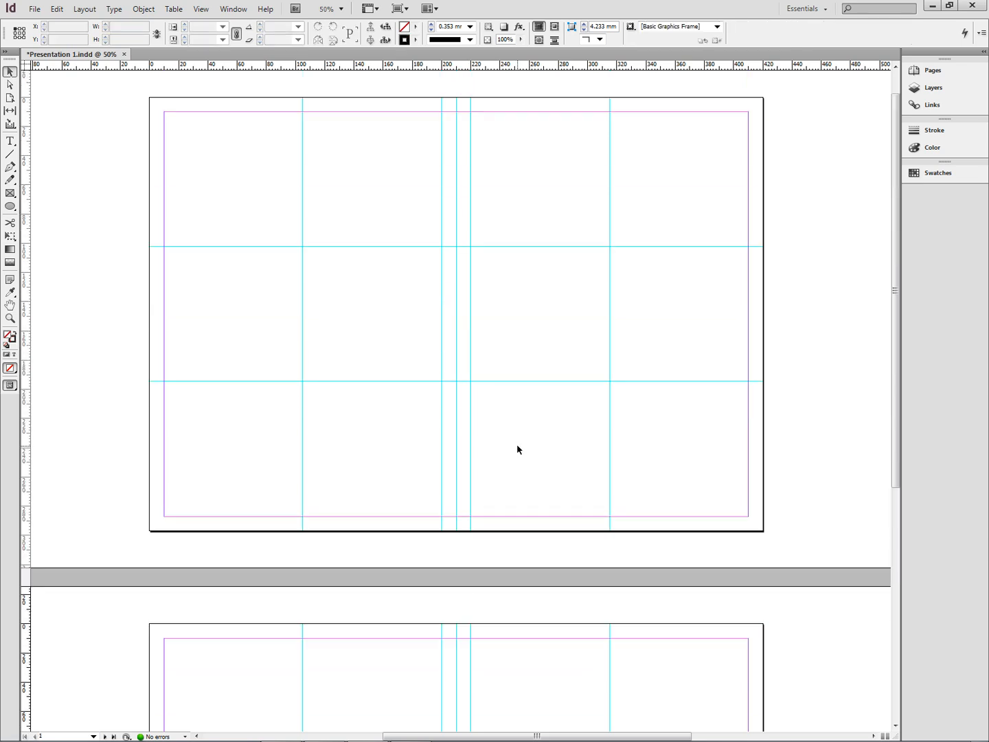
scroll(517, 446, "down", 1)
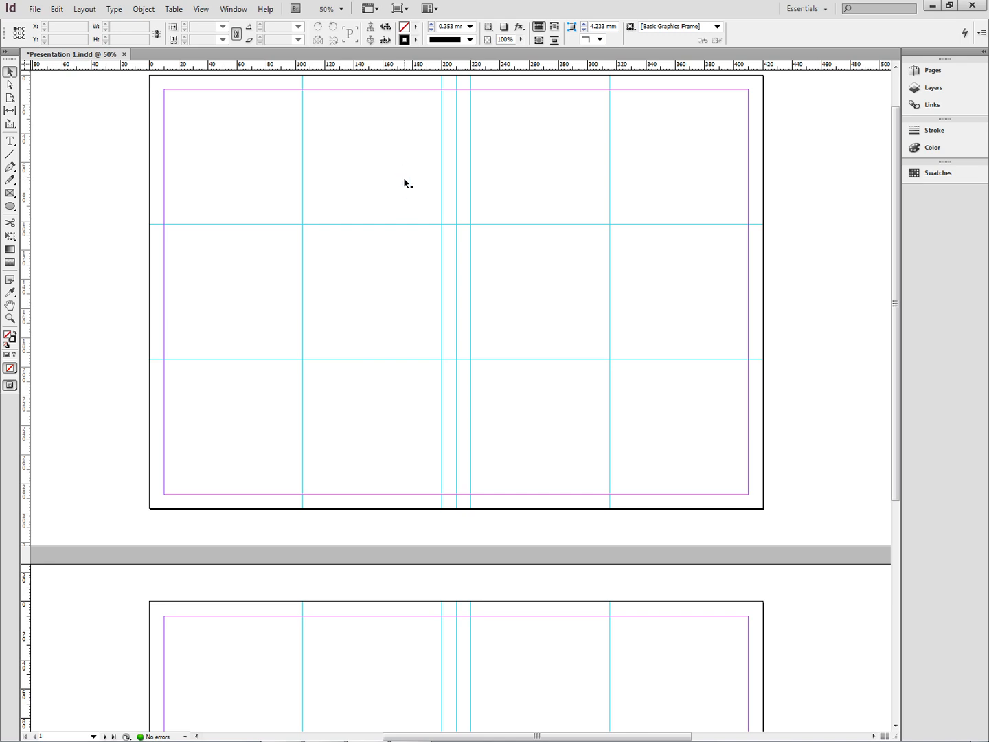
scroll(411, 423, "down", 5)
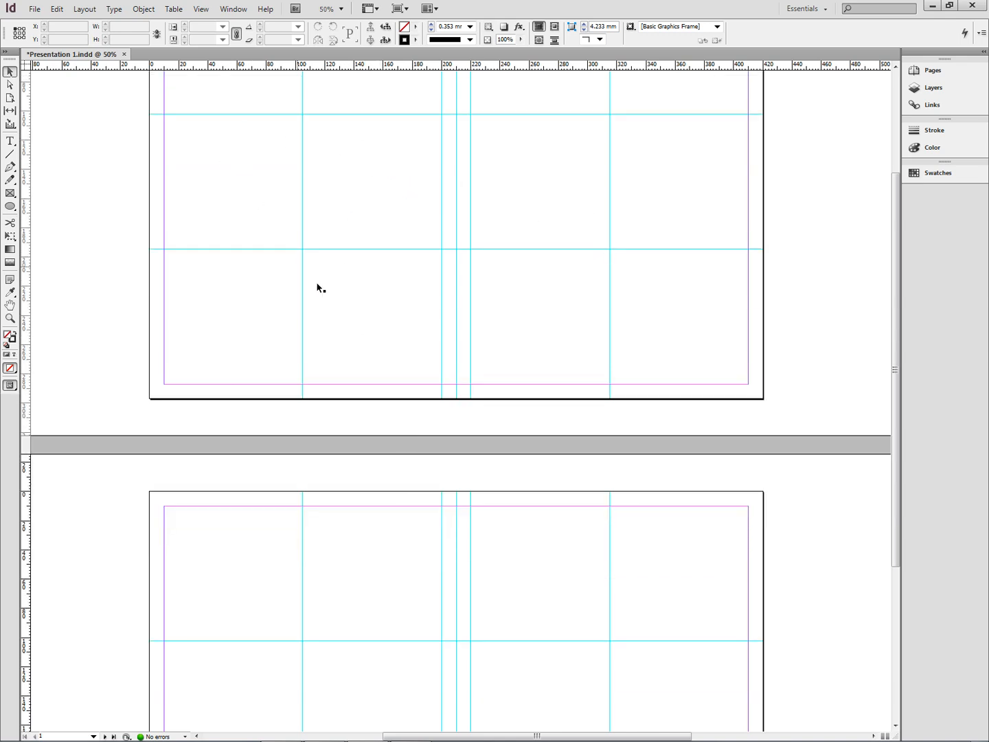
left_click(380, 183)
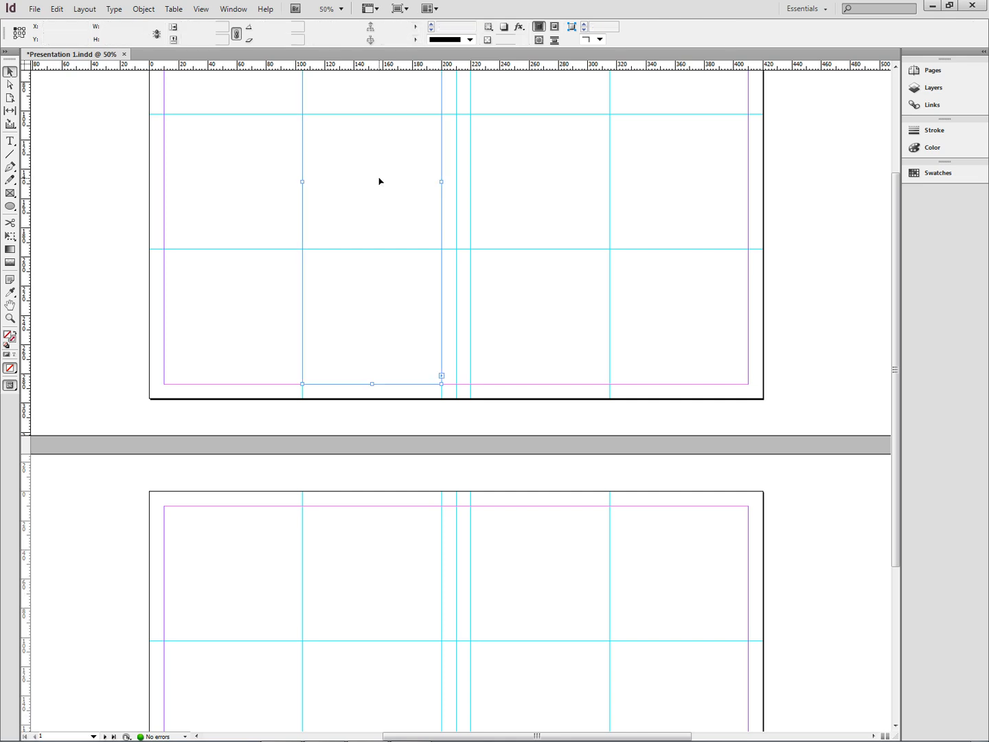
left_click(530, 690)
left_click(533, 289)
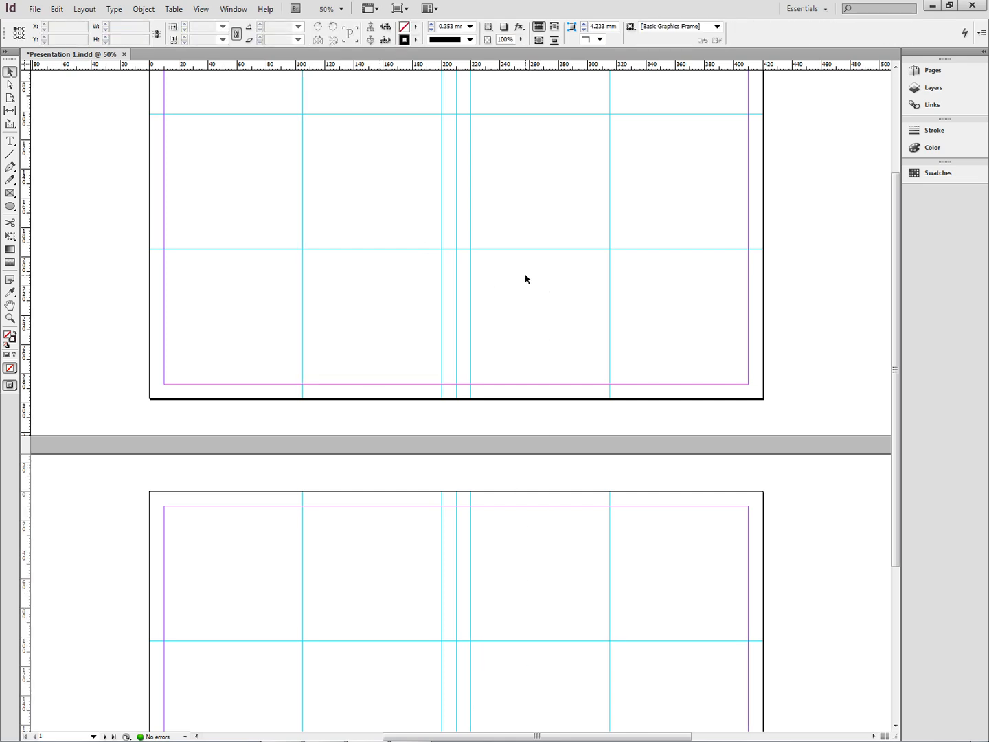
scroll(526, 278, "up", 3)
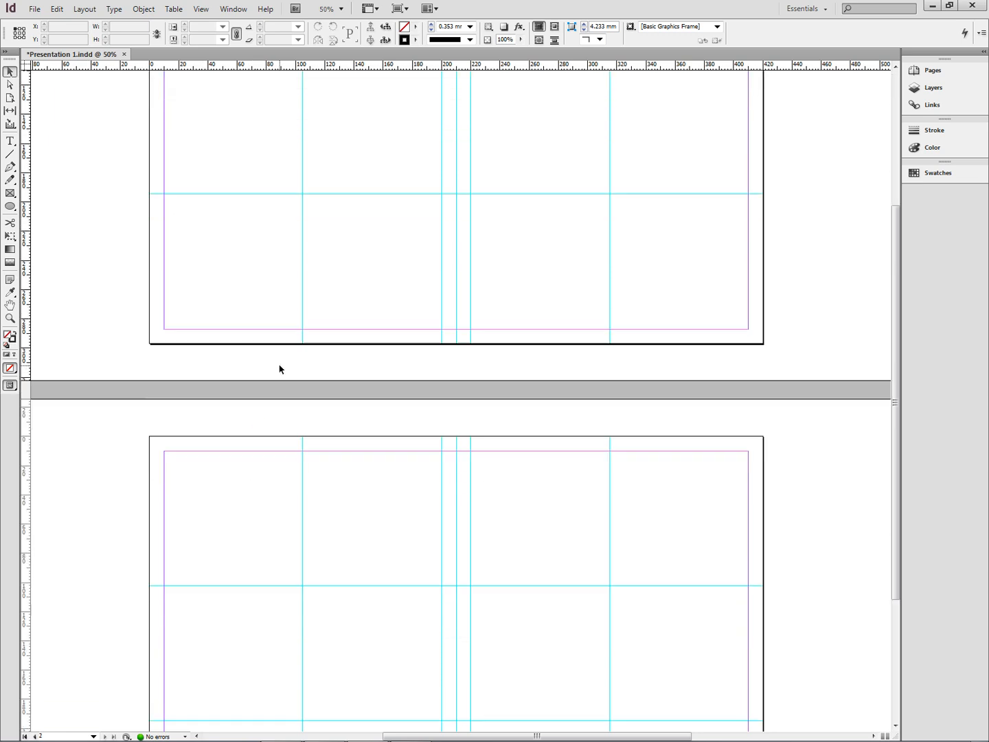
scroll(278, 367, "down", 5)
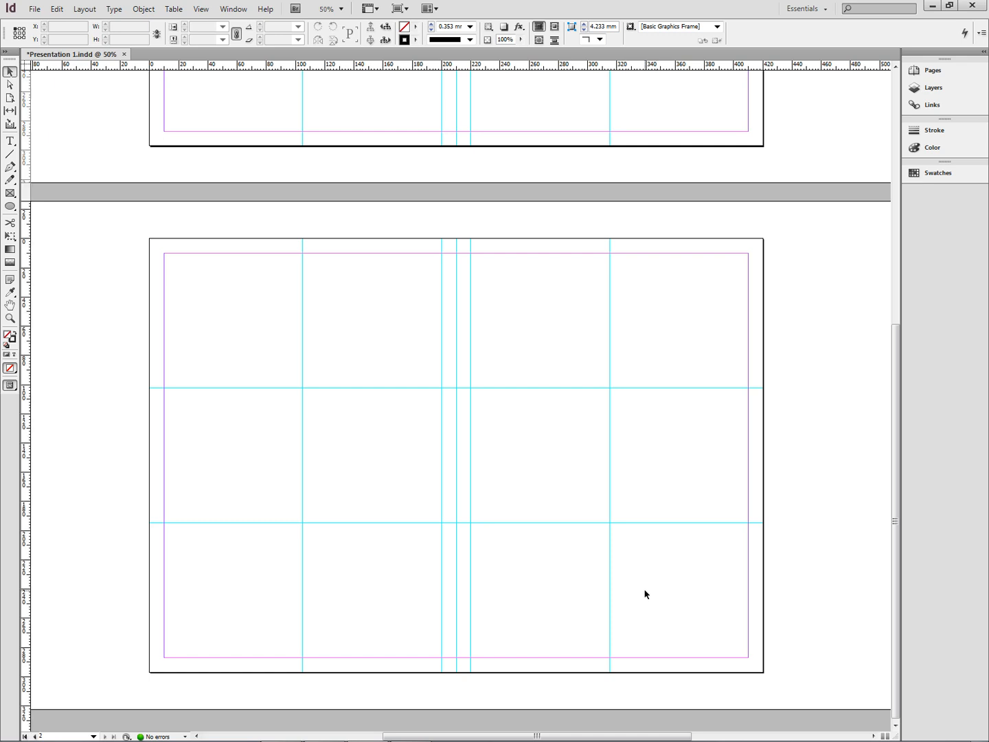
scroll(645, 593, "up", 3)
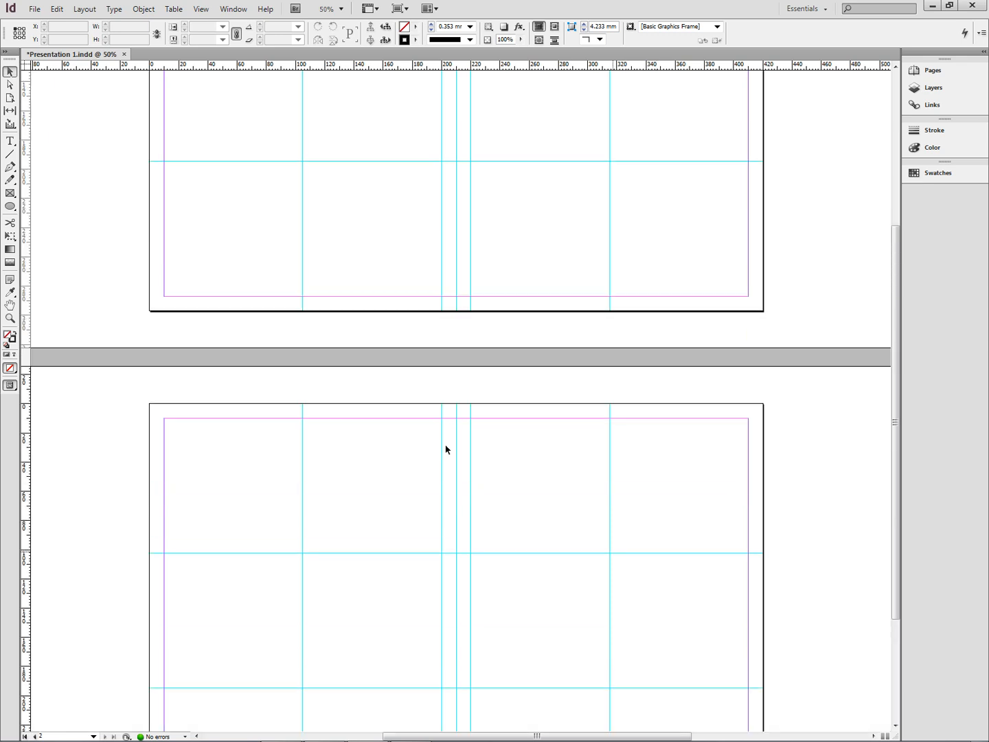
- Save the presentation document under its existing file name and return to page 1
left_click(35, 9)
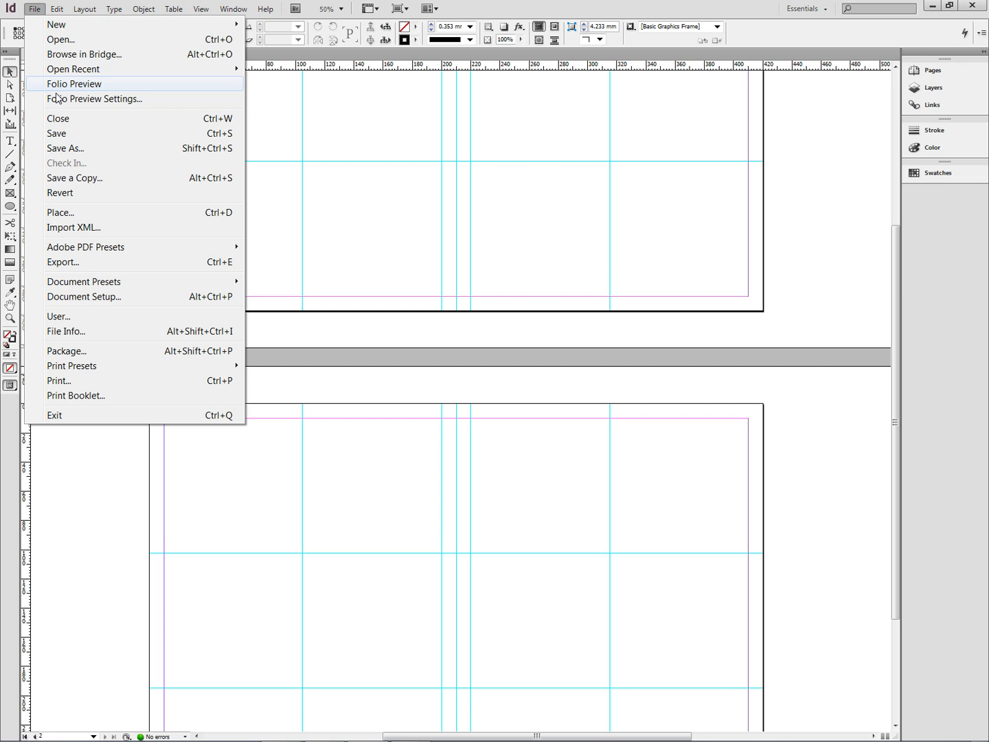
left_click(73, 136)
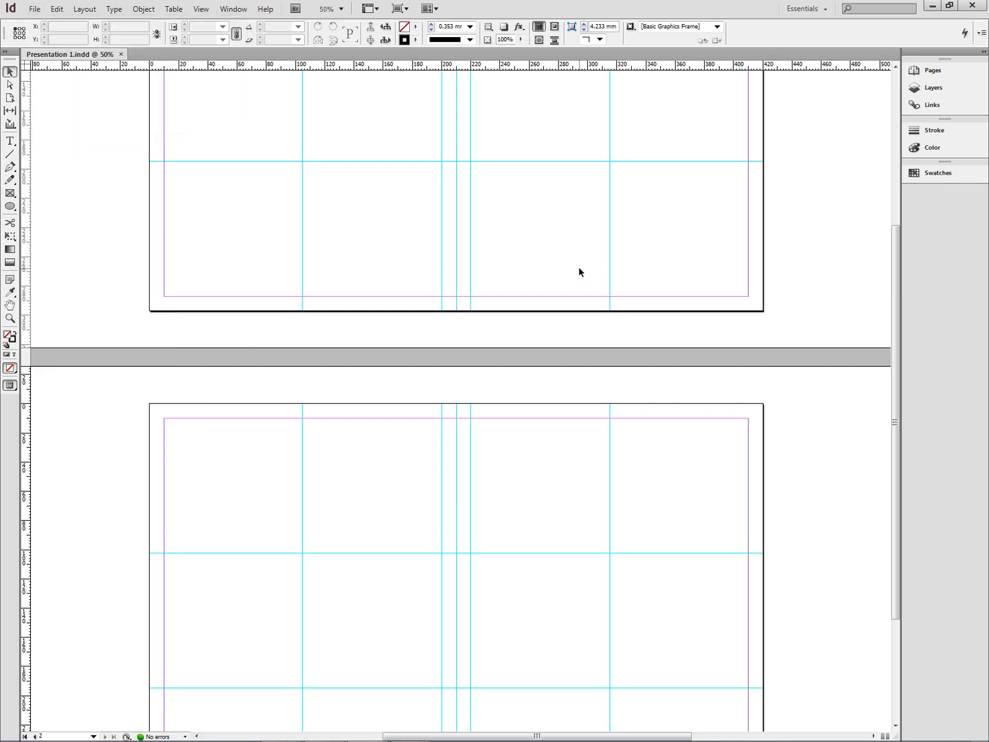
scroll(579, 266, "up", 3)
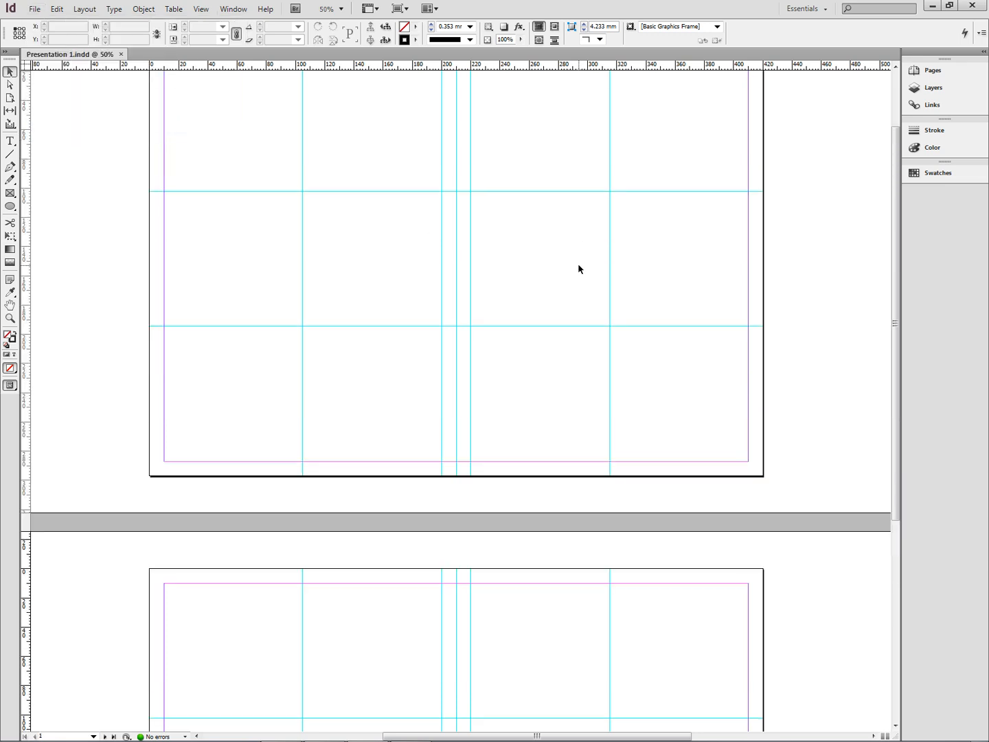